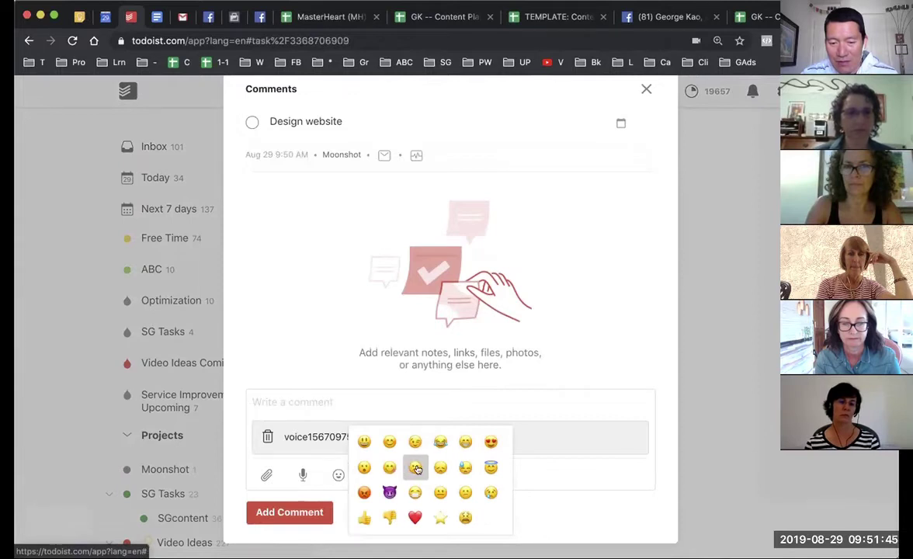
- Add a winking-face emoji to the voice recording comment on the Design website task and post the comment
{"action": "left_click", "coordinate": [414, 442]}
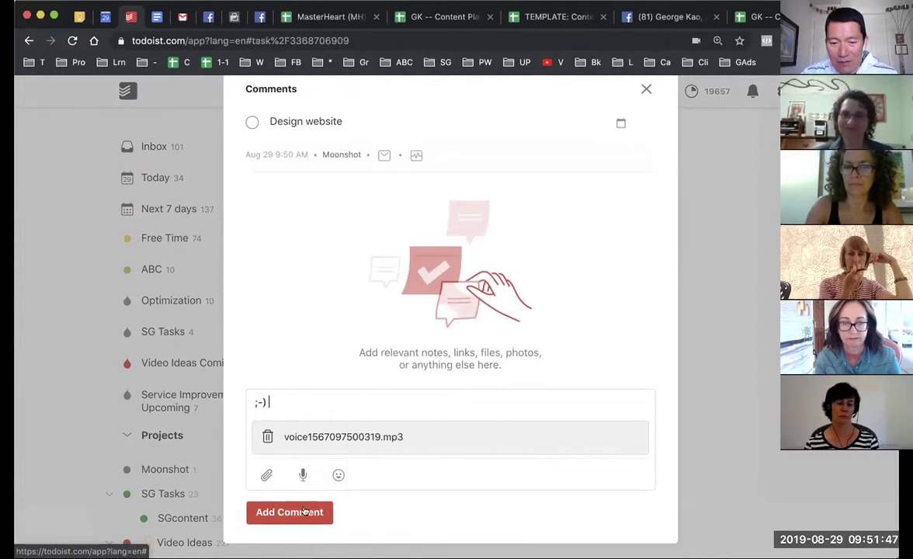
{"action": "left_click", "coordinate": [285, 513]}
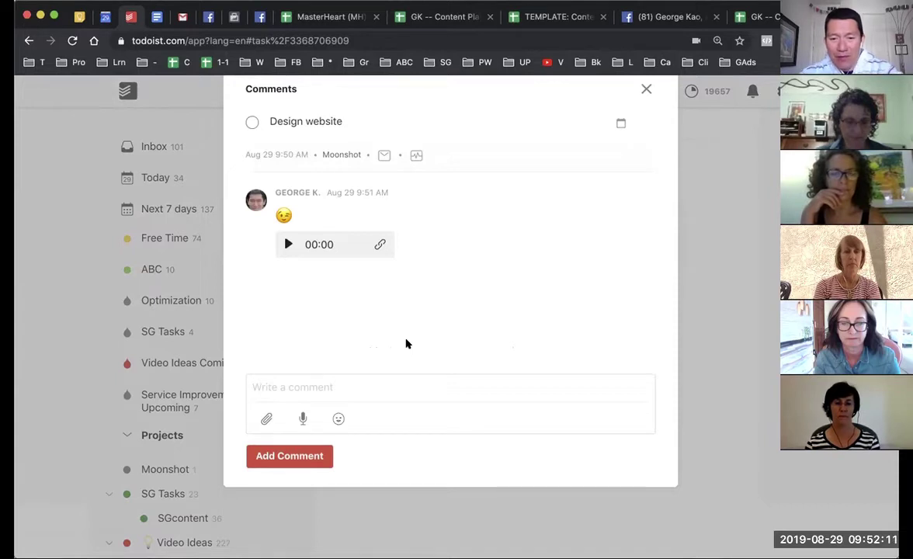
- Search the web for "todoist pricing" in a new browser tab and review the plans and features on Todoist's pricing page
{"action": "key", "text": "super+t"}
{"action": "type", "text": "todoist "}
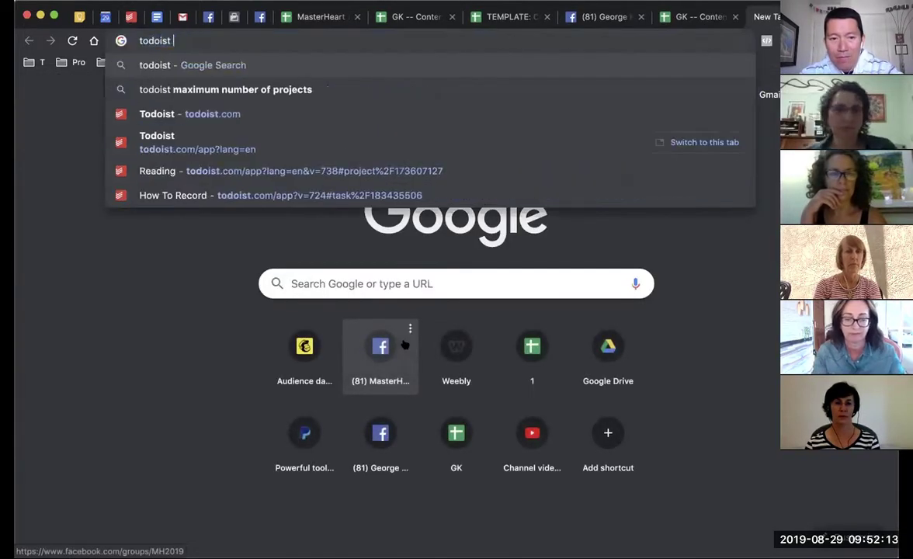
{"action": "type", "text": "pricing"}
{"action": "key", "text": "Return"}
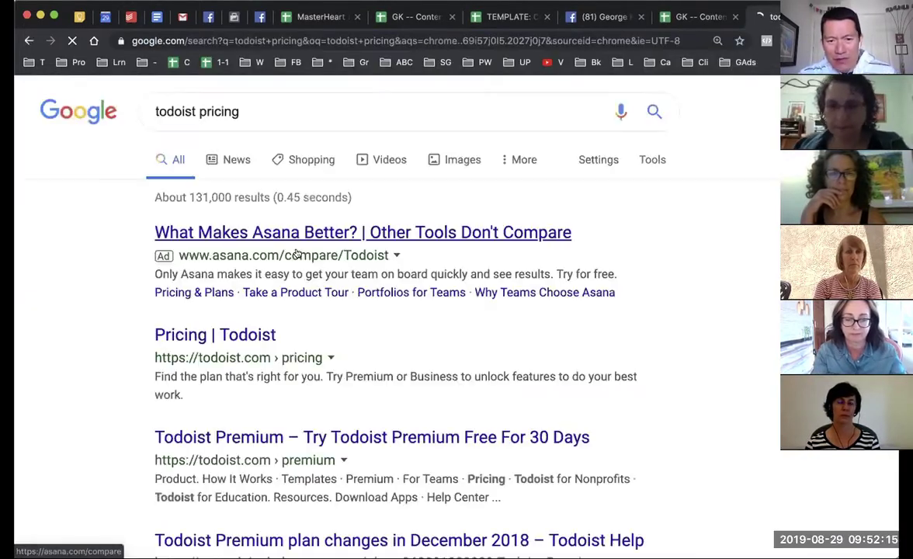
{"action": "left_click", "coordinate": [215, 335]}
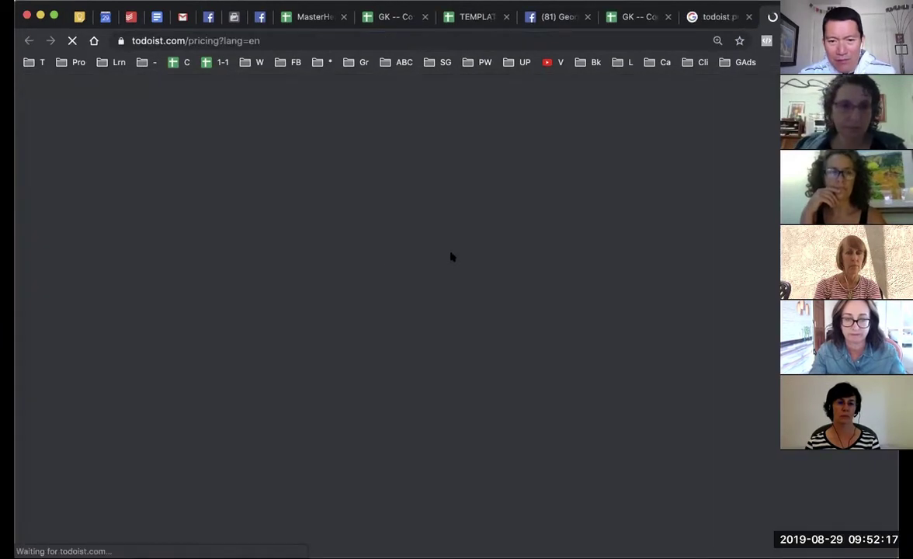
{"action": "scroll", "coordinate": [451, 256], "scroll_direction": "down", "scroll_amount": 5}
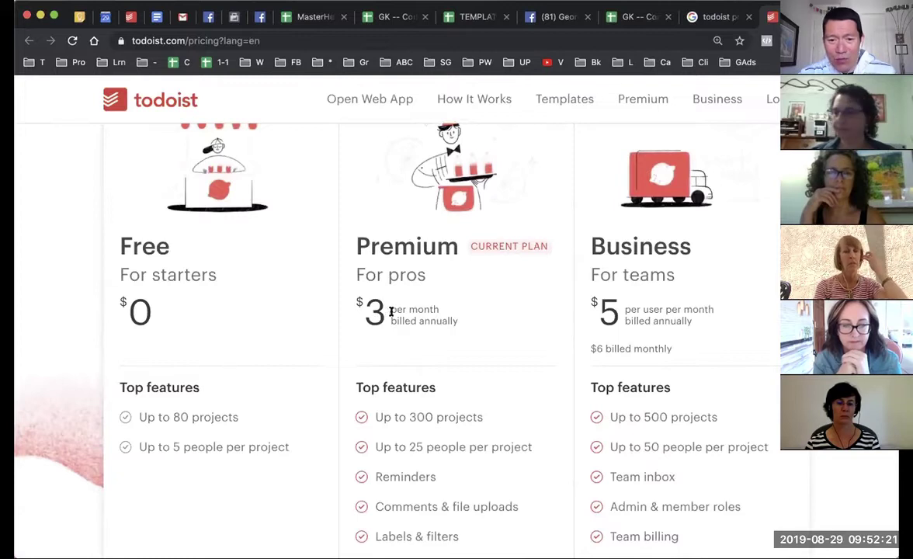
{"action": "scroll", "coordinate": [416, 337], "scroll_direction": "down", "scroll_amount": 2}
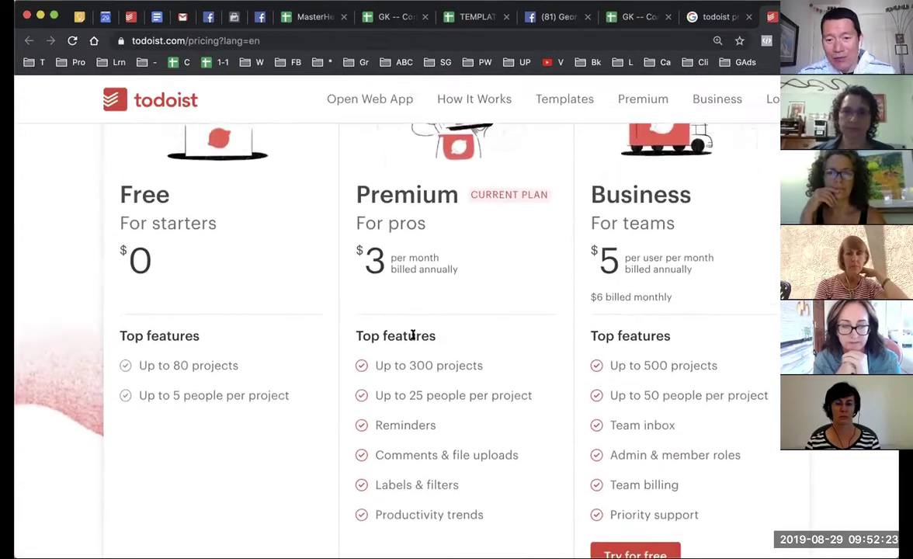
{"action": "scroll", "coordinate": [435, 282], "scroll_direction": "down", "scroll_amount": 3}
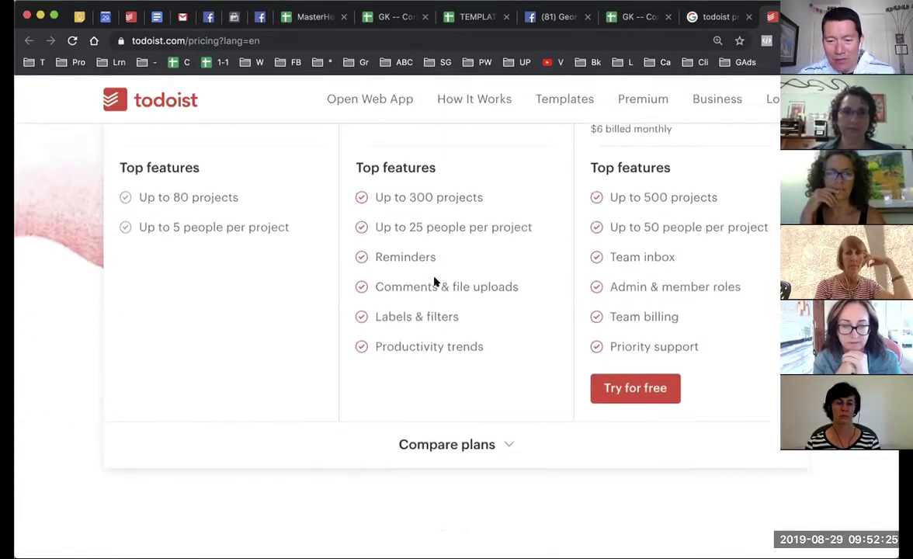
{"action": "scroll", "coordinate": [434, 281], "scroll_direction": "up", "scroll_amount": 5}
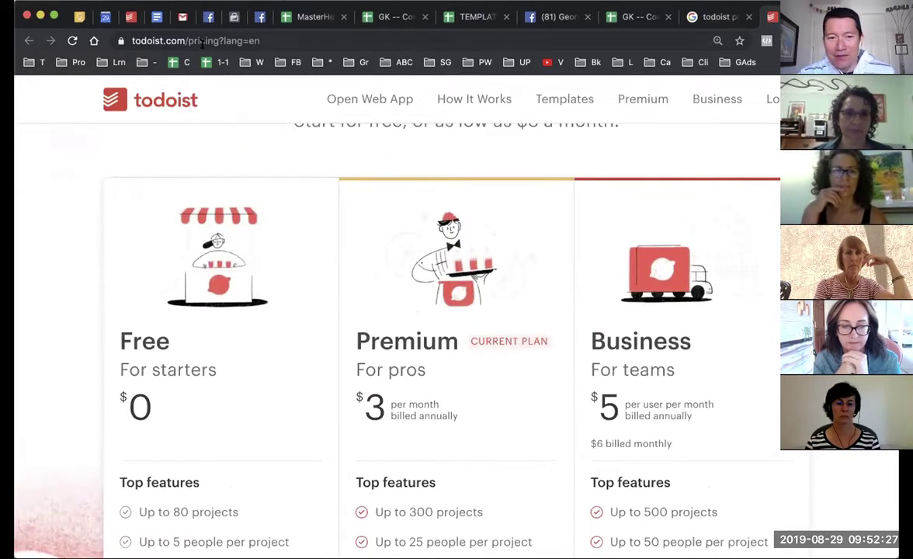
- Return to the Todoist web app and close the Design website task's comments
{"action": "key", "text": "super+3"}
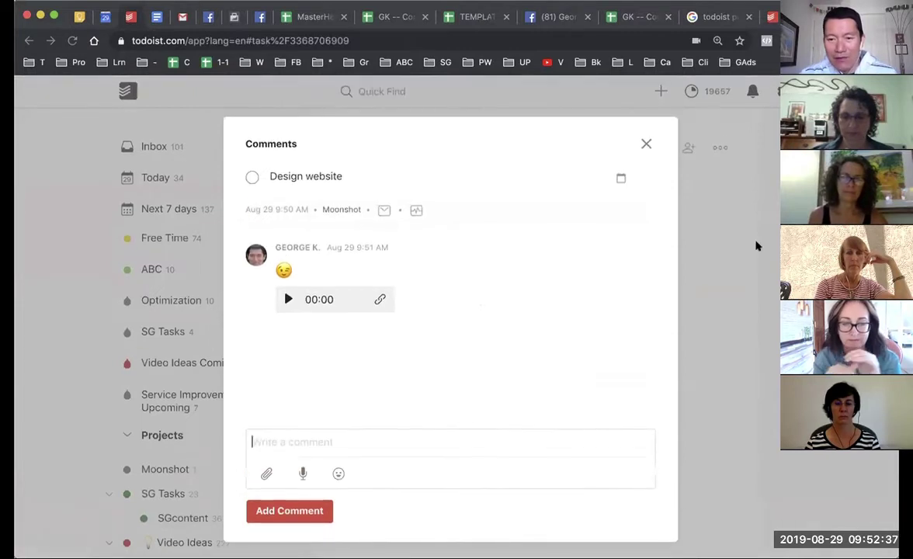
{"action": "left_click", "coordinate": [645, 142]}
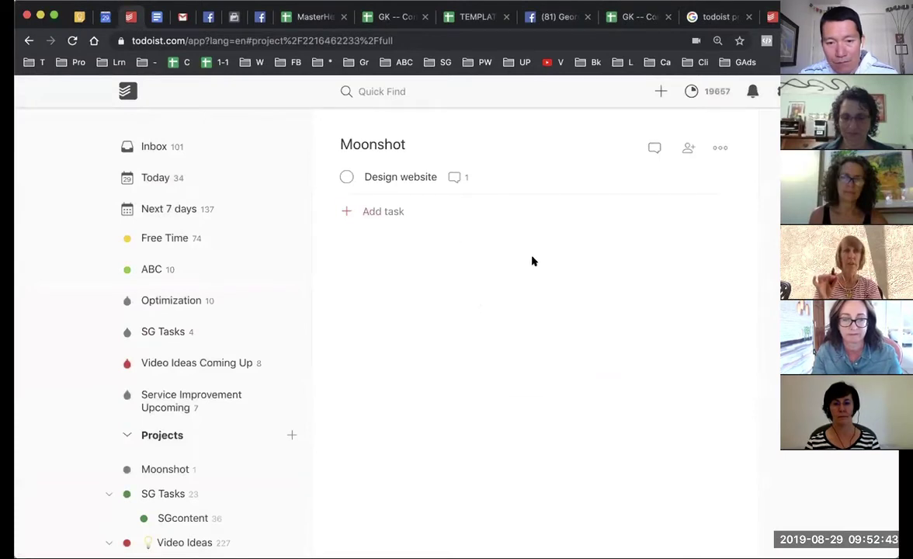
- Look through the list of filters and projects surrounding the Moonshot project
{"action": "scroll", "coordinate": [148, 412], "scroll_direction": "down", "scroll_amount": 5}
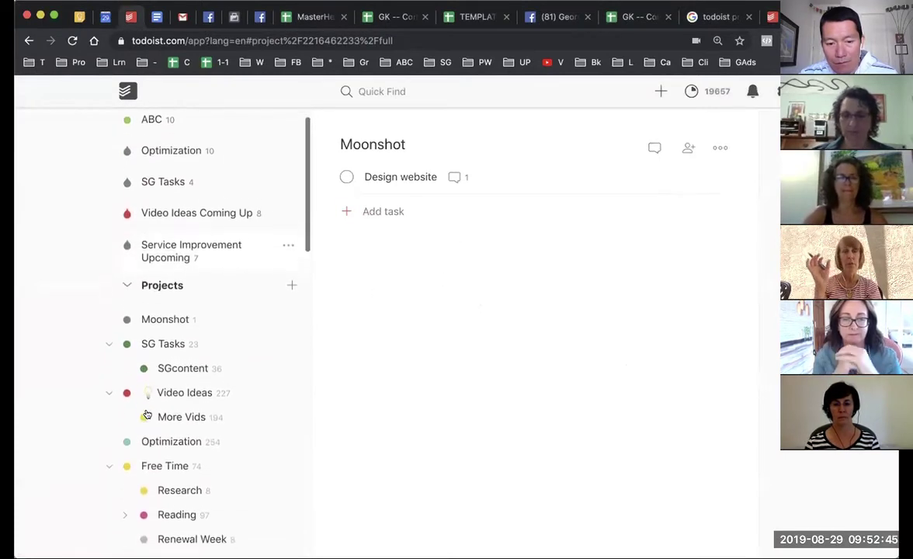
{"action": "scroll", "coordinate": [148, 415], "scroll_direction": "down", "scroll_amount": 1}
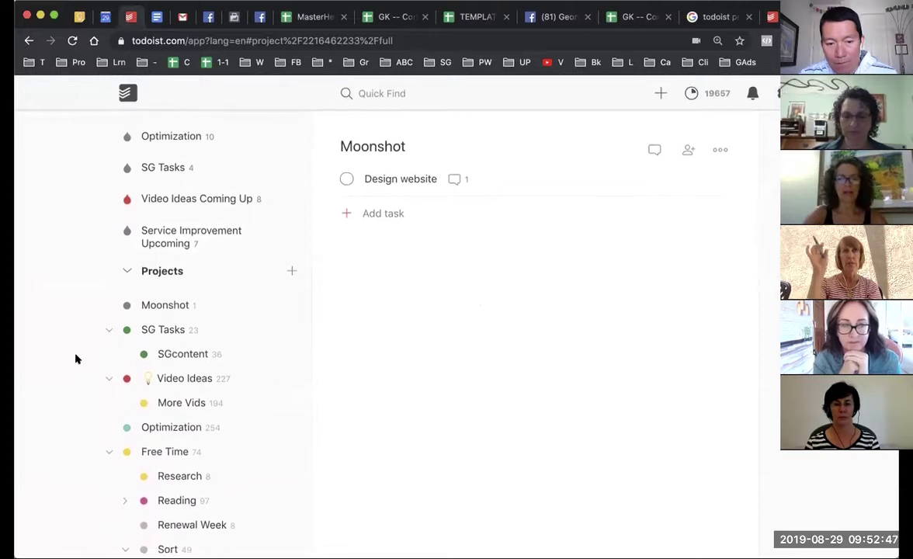
{"action": "scroll", "coordinate": [260, 368], "scroll_direction": "up", "scroll_amount": 1}
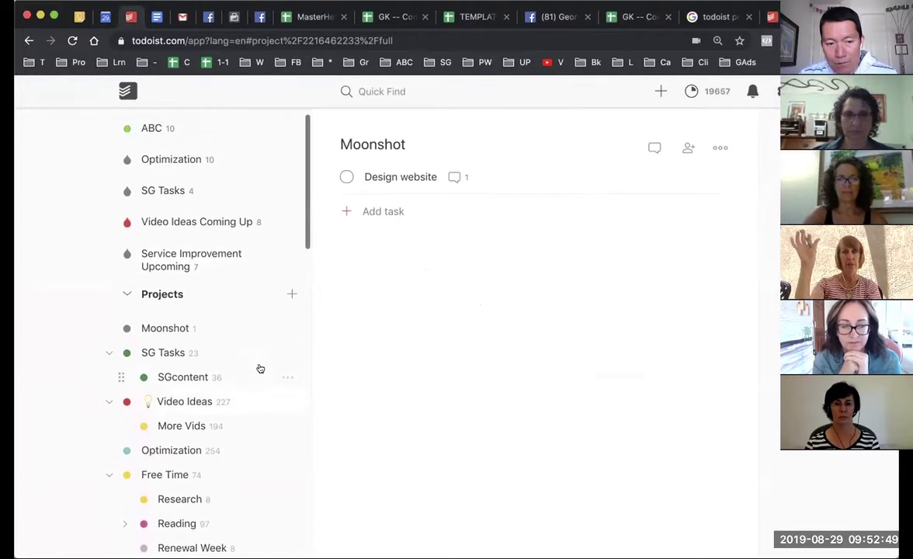
{"action": "scroll", "coordinate": [260, 368], "scroll_direction": "up", "scroll_amount": 4}
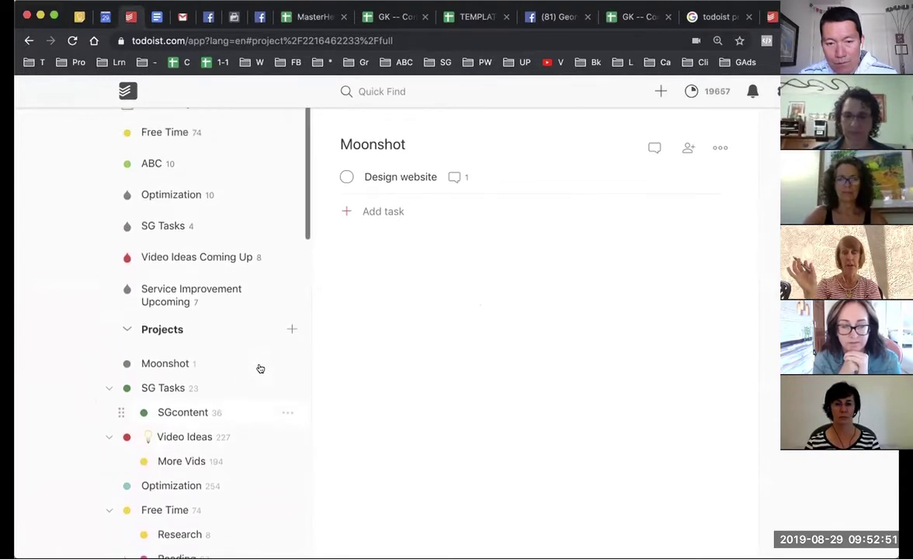
{"action": "scroll", "coordinate": [260, 368], "scroll_direction": "down", "scroll_amount": 5}
{"action": "scroll", "coordinate": [258, 368], "scroll_direction": "up", "scroll_amount": 4}
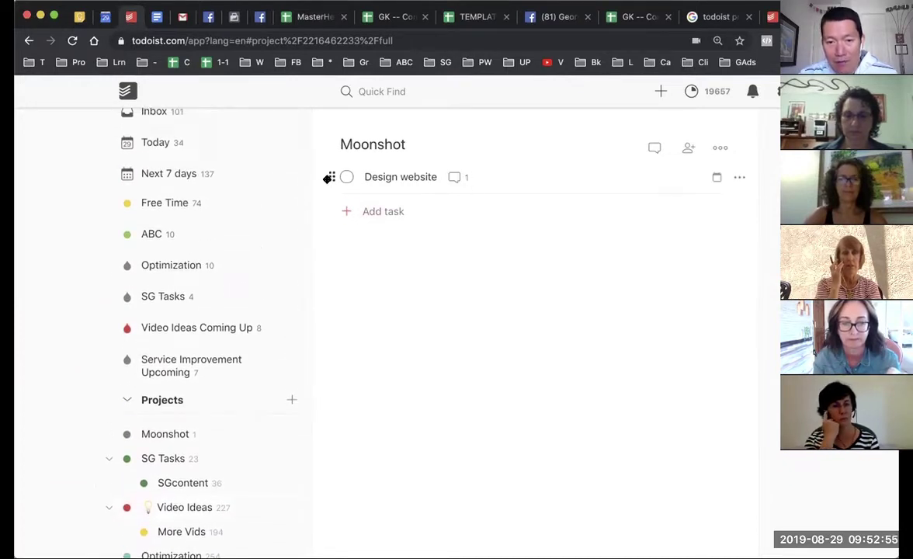
{"action": "scroll", "coordinate": [208, 363], "scroll_direction": "down", "scroll_amount": 3}
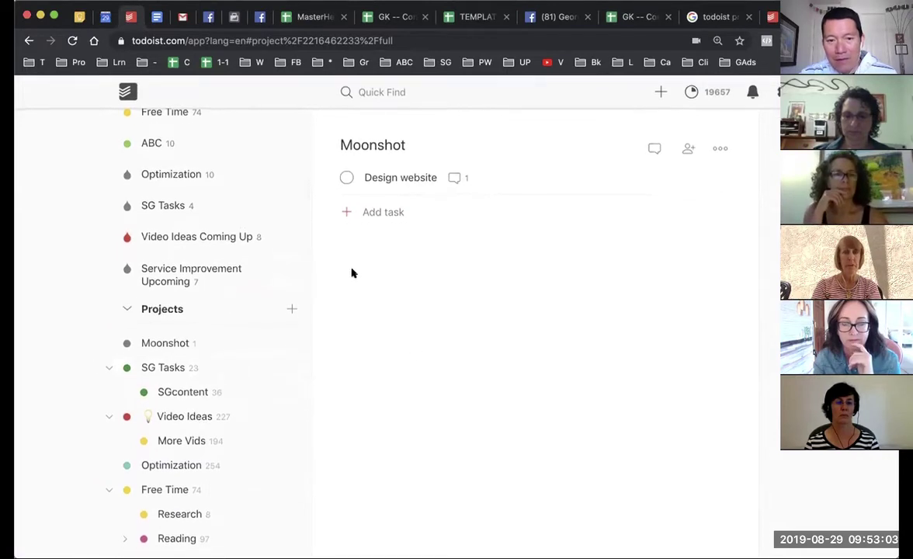
{"action": "scroll", "coordinate": [193, 377], "scroll_direction": "up", "scroll_amount": 1}
{"action": "scroll", "coordinate": [190, 381], "scroll_direction": "down", "scroll_amount": 2}
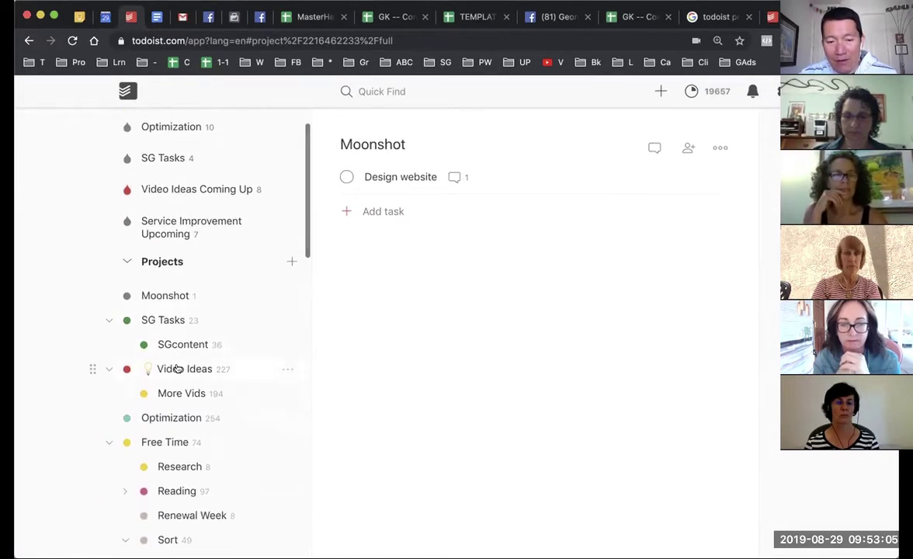
- Open the Video Ideas project and look through its tasks
{"action": "left_click", "coordinate": [185, 369]}
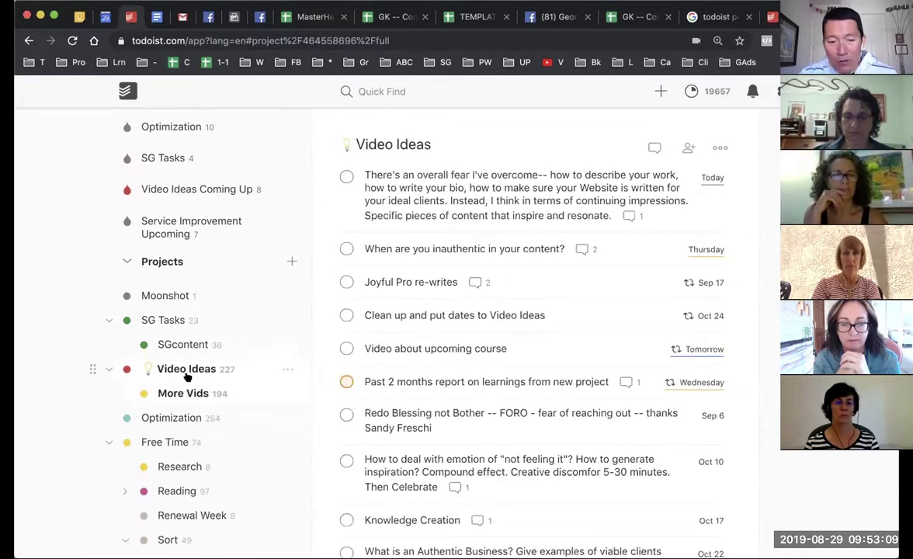
{"action": "scroll", "coordinate": [630, 312], "scroll_direction": "down", "scroll_amount": 3}
{"action": "scroll", "coordinate": [630, 312], "scroll_direction": "down", "scroll_amount": 6}
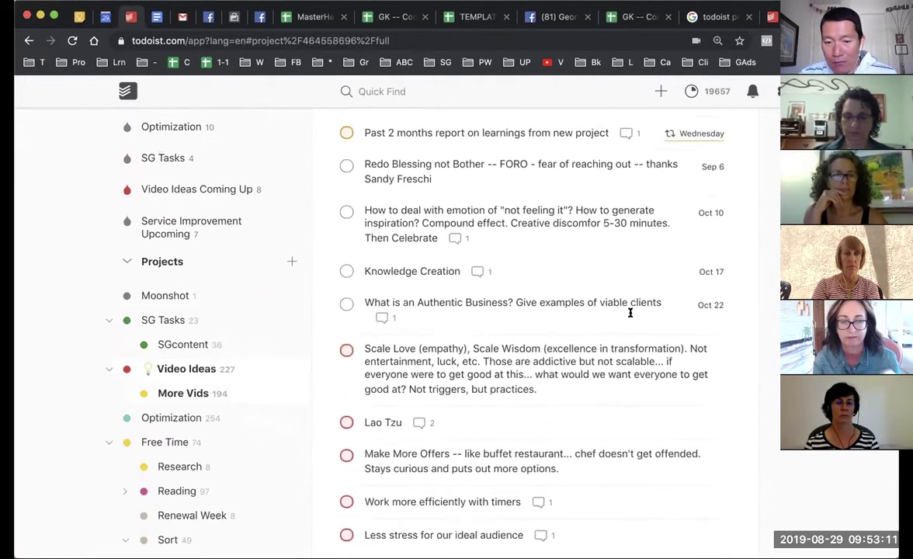
{"action": "scroll", "coordinate": [630, 312], "scroll_direction": "up", "scroll_amount": 9}
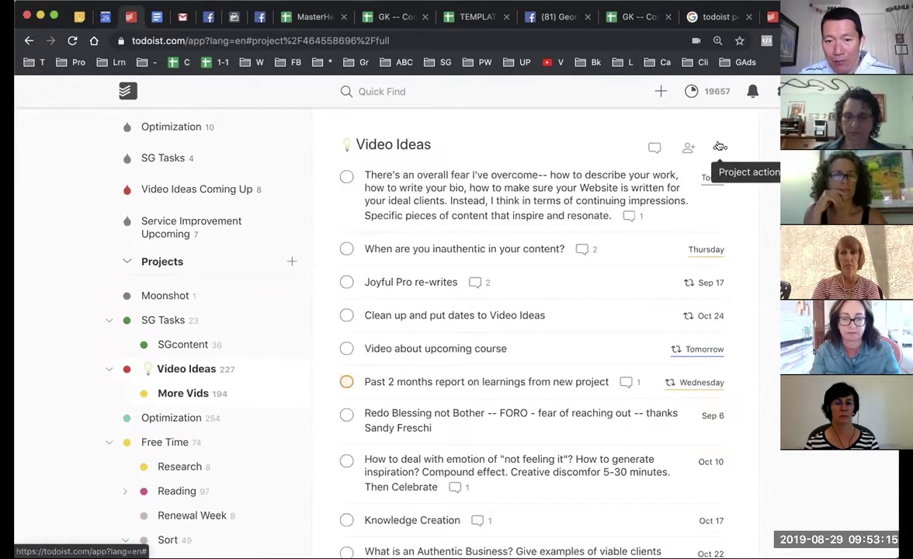
- Sort the Video Ideas project's tasks by date, followed by a sort by priority
{"action": "left_click", "coordinate": [720, 146]}
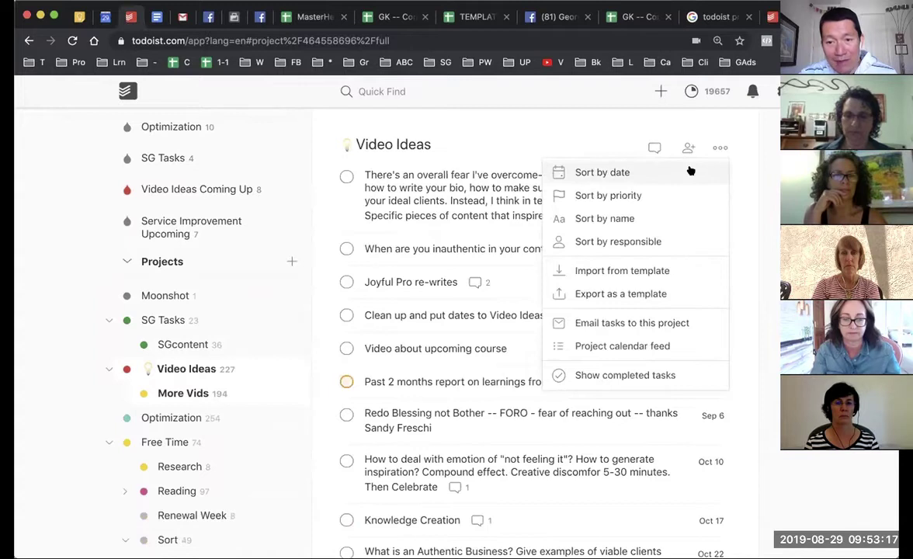
{"action": "left_click", "coordinate": [690, 170]}
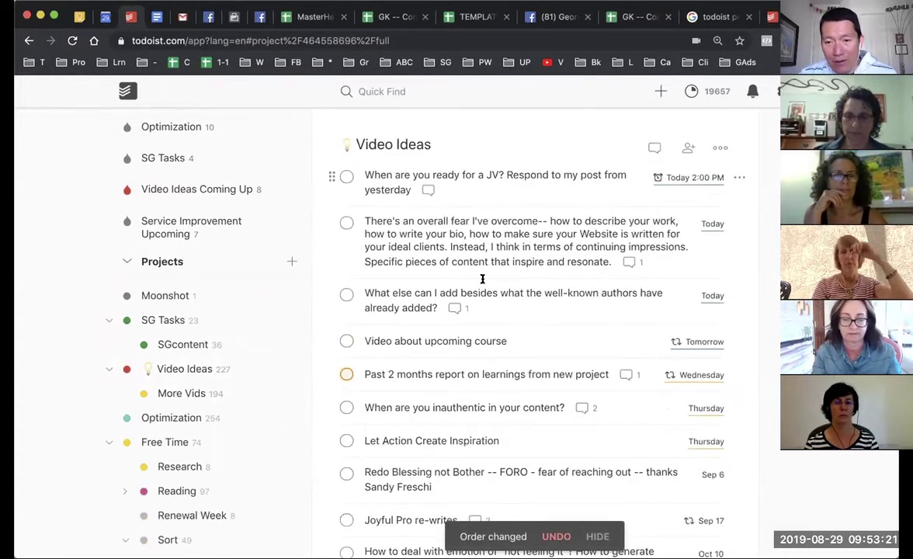
{"action": "left_click", "coordinate": [716, 146]}
{"action": "left_click", "coordinate": [652, 198]}
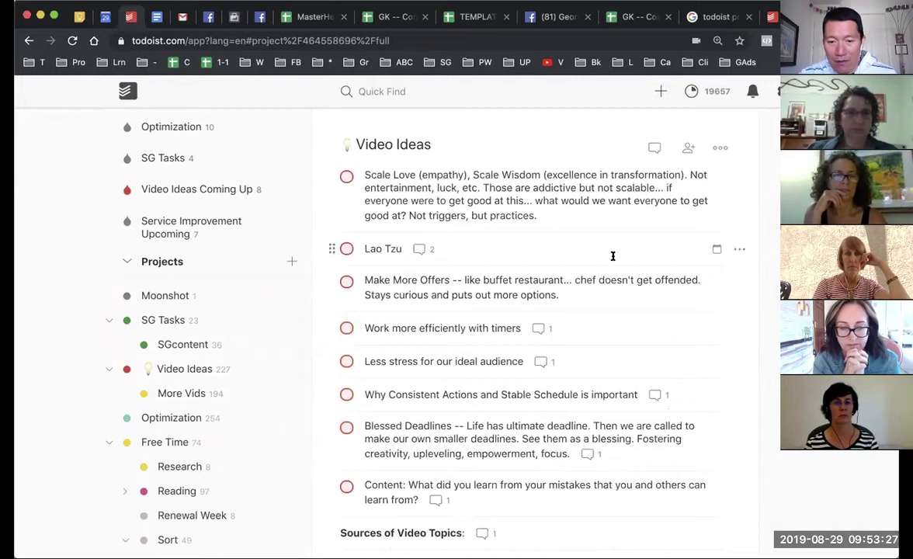
- Open the Today view and look through the tasks due today
{"action": "scroll", "coordinate": [192, 278], "scroll_direction": "up", "scroll_amount": 5}
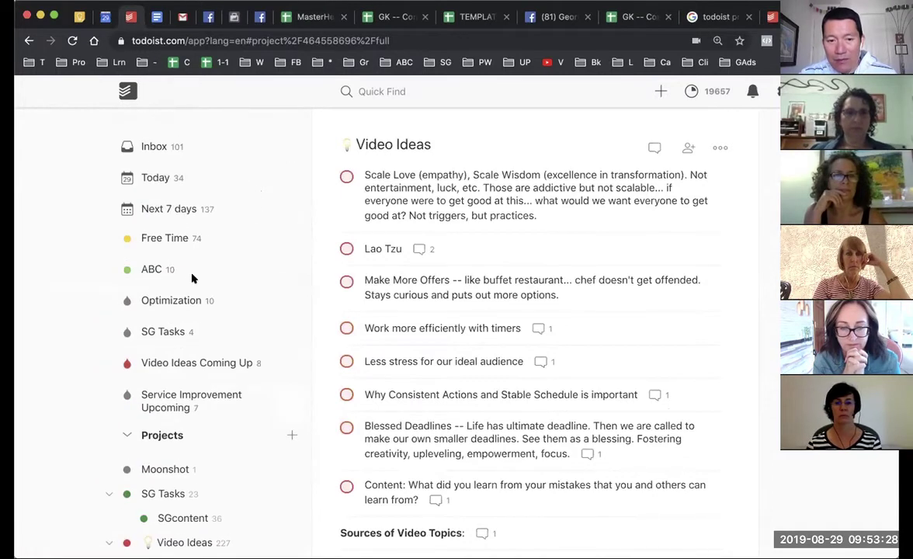
{"action": "left_click", "coordinate": [156, 177]}
{"action": "scroll", "coordinate": [528, 326], "scroll_direction": "down", "scroll_amount": 2}
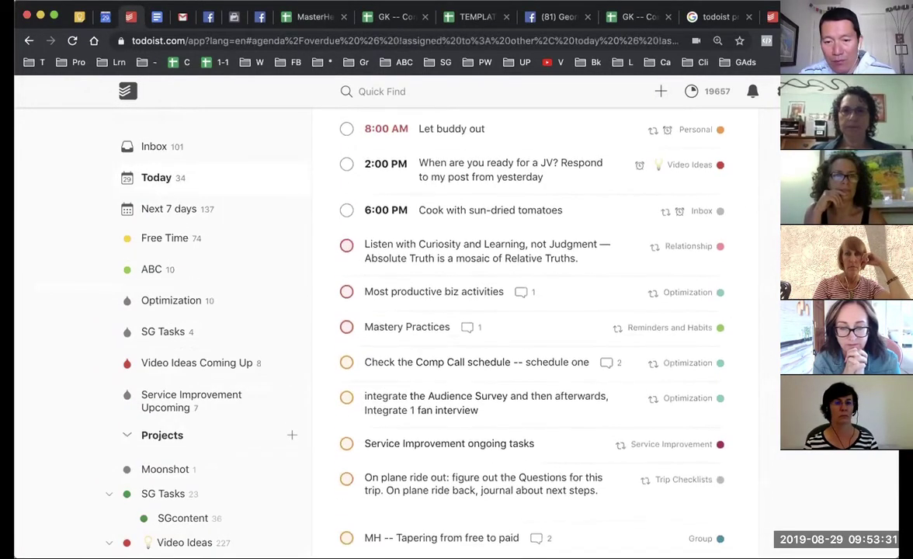
{"action": "scroll", "coordinate": [390, 215], "scroll_direction": "up", "scroll_amount": 1}
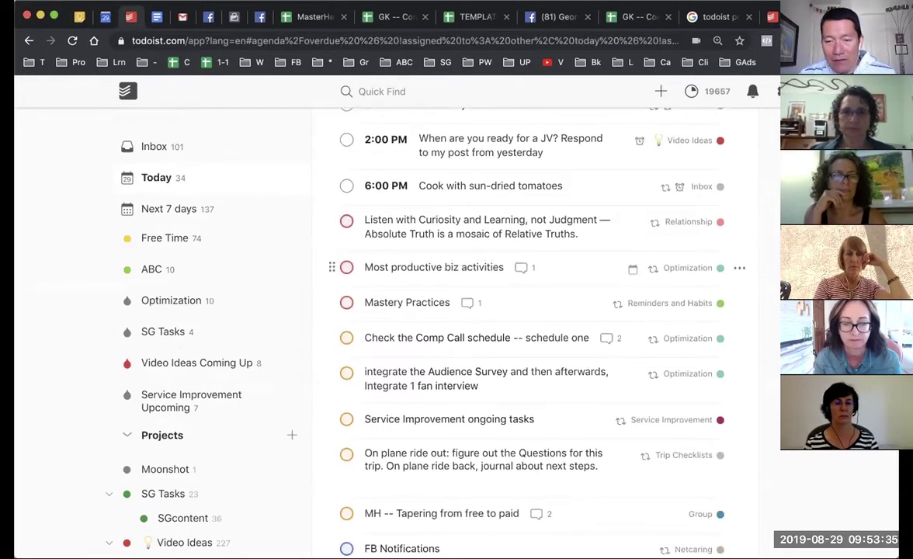
{"action": "scroll", "coordinate": [466, 202], "scroll_direction": "up", "scroll_amount": 2}
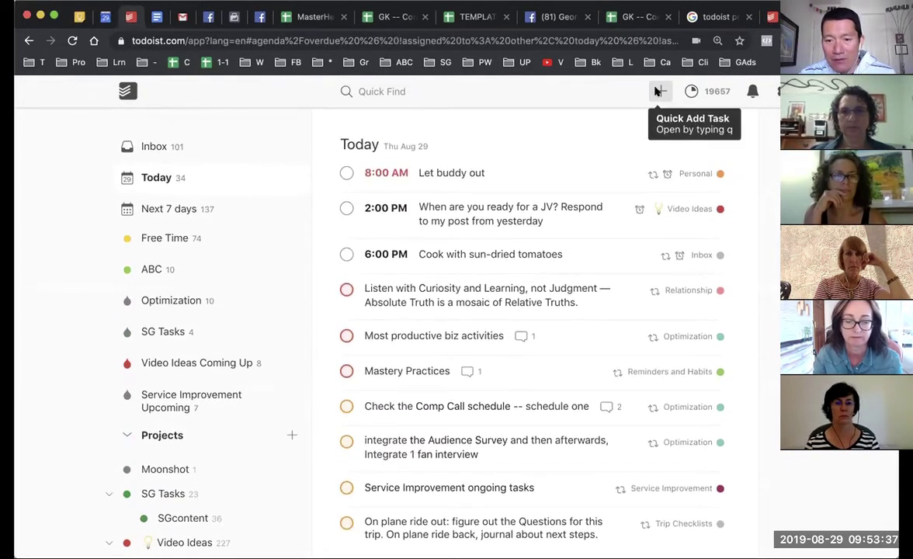
- View the priority levels offered for a new quick task and close it without adding anything
{"action": "left_click", "coordinate": [661, 91]}
{"action": "left_click", "coordinate": [602, 205]}
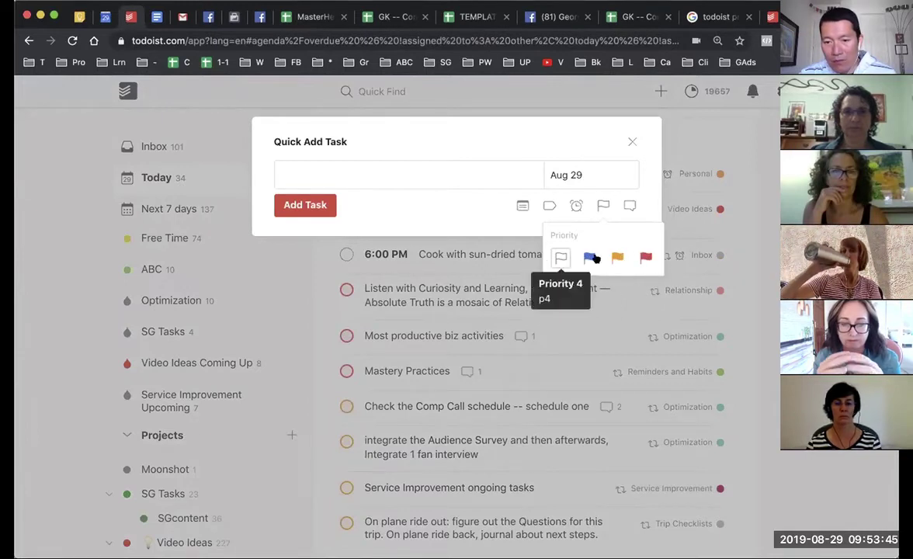
{"action": "left_click", "coordinate": [631, 139]}
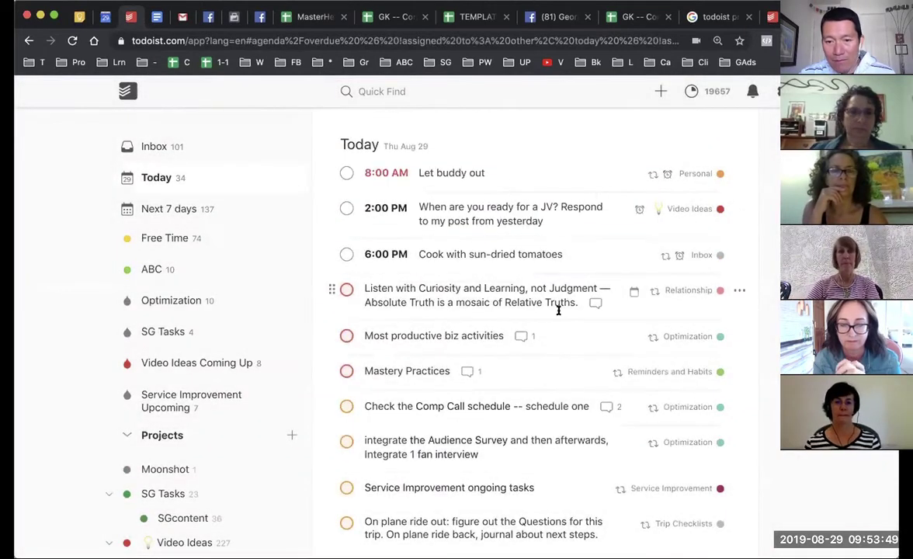
- Mark the recurring task "Listen with Curiosity and Learning, not Judgment" in the Today view as completed
{"action": "scroll", "coordinate": [551, 306], "scroll_direction": "down", "scroll_amount": 2}
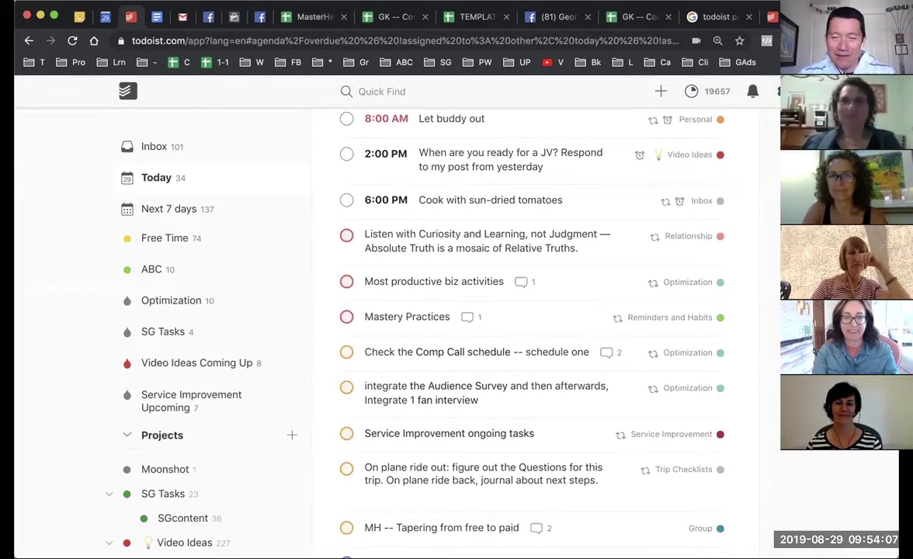
{"action": "scroll", "coordinate": [528, 326], "scroll_direction": "down", "scroll_amount": 1}
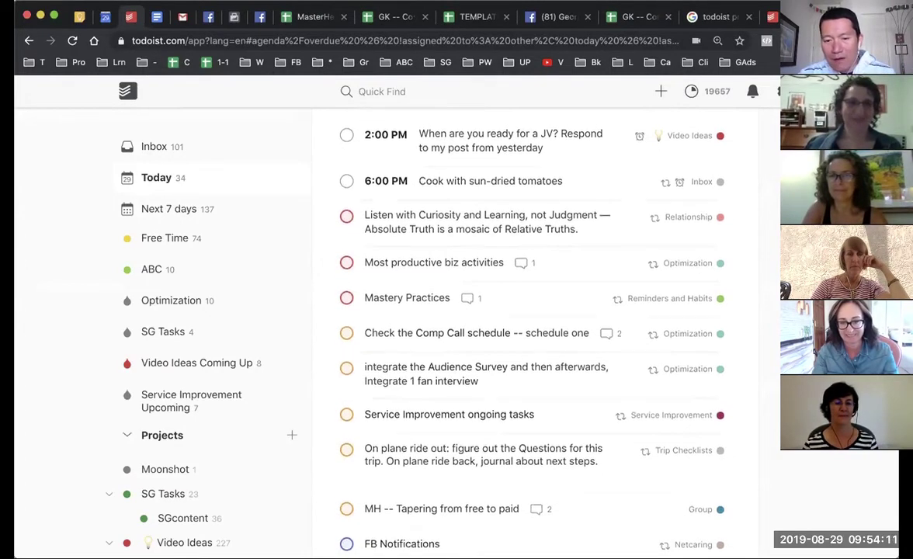
{"action": "scroll", "coordinate": [368, 245], "scroll_direction": "up", "scroll_amount": 1}
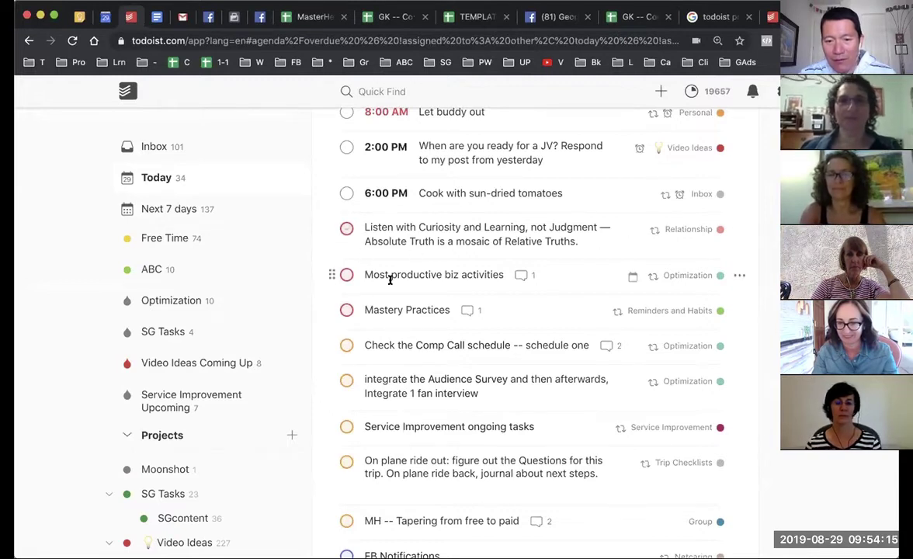
{"action": "left_click", "coordinate": [346, 229]}
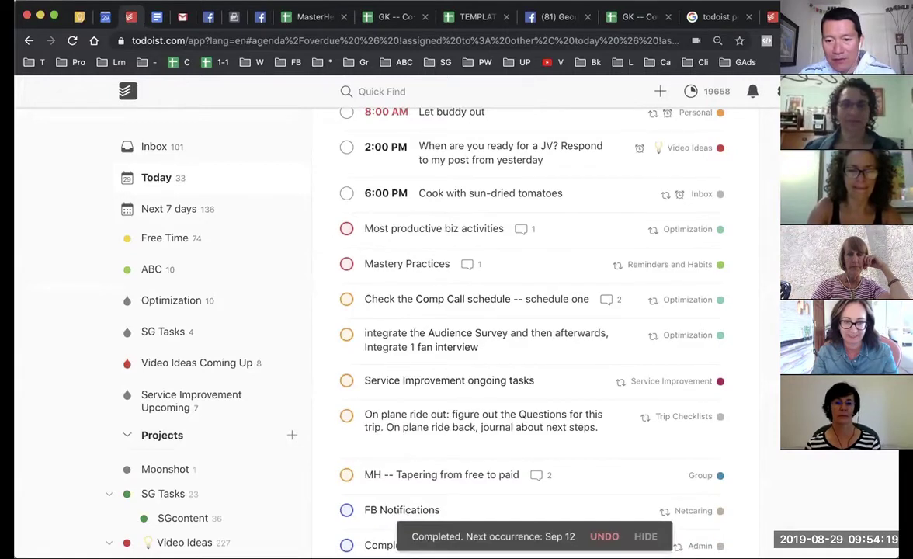
{"action": "scroll", "coordinate": [632, 261], "scroll_direction": "down", "scroll_amount": 2}
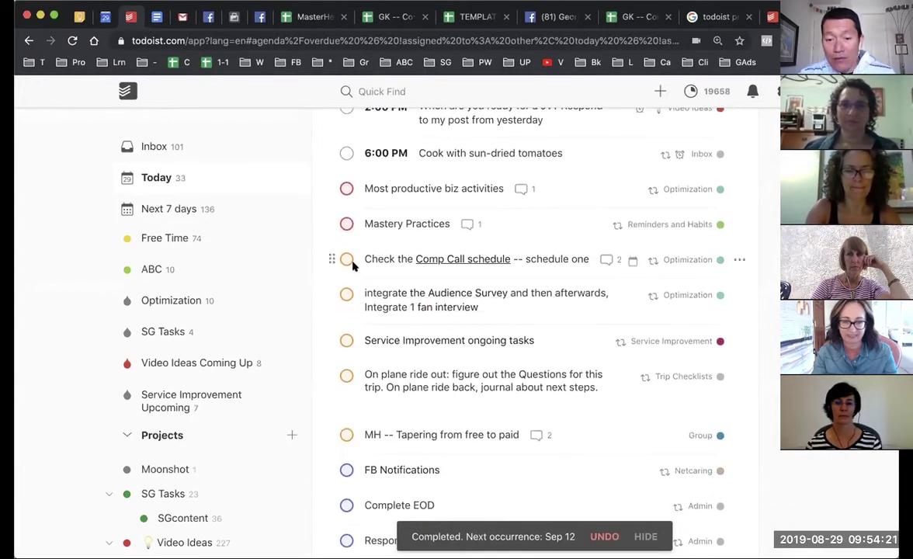
- Examine the tasks due today, from the prioritized ones down to those without a priority
{"action": "scroll", "coordinate": [403, 302], "scroll_direction": "down", "scroll_amount": 5}
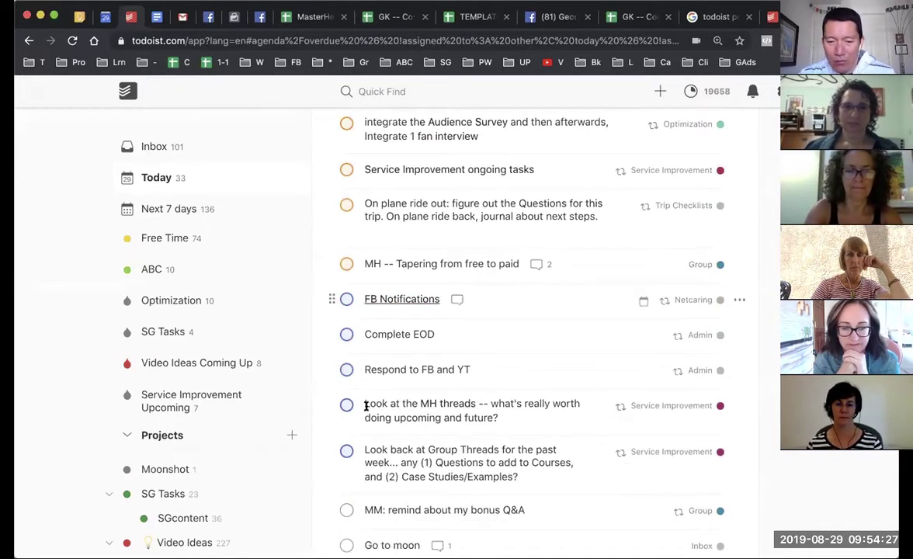
{"action": "scroll", "coordinate": [313, 245], "scroll_direction": "down", "scroll_amount": 8}
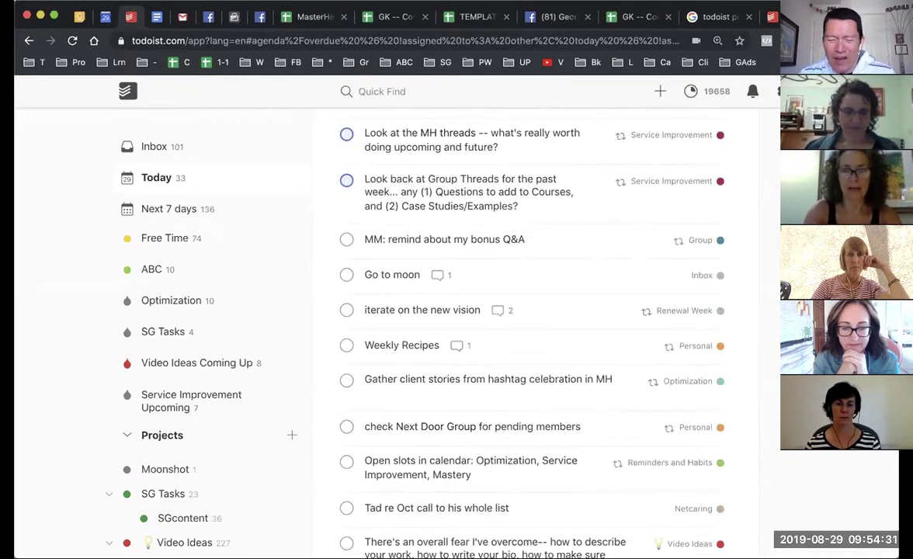
{"action": "scroll", "coordinate": [488, 310], "scroll_direction": "down", "scroll_amount": 3}
{"action": "scroll", "coordinate": [488, 326], "scroll_direction": "down", "scroll_amount": 5}
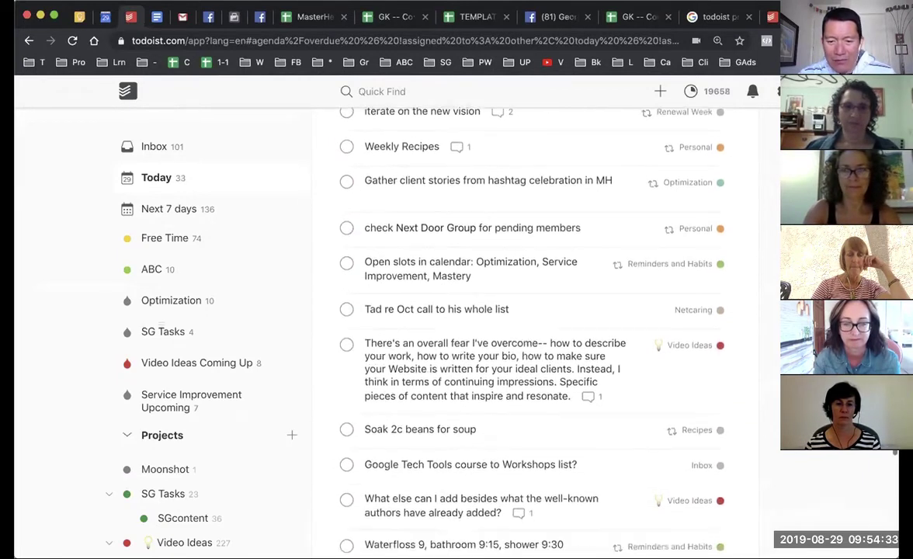
{"action": "scroll", "coordinate": [489, 326], "scroll_direction": "up", "scroll_amount": 18}
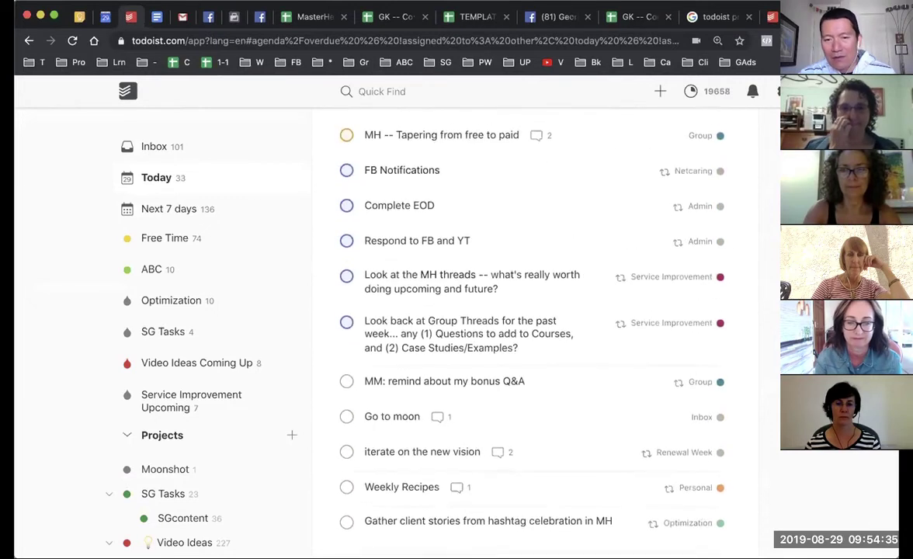
{"action": "scroll", "coordinate": [488, 326], "scroll_direction": "up", "scroll_amount": 4}
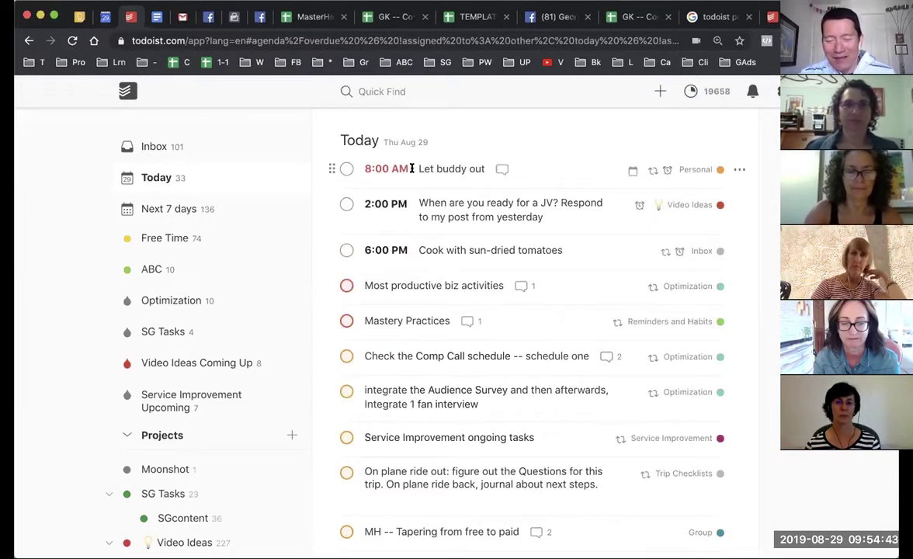
{"action": "scroll", "coordinate": [528, 326], "scroll_direction": "down", "scroll_amount": 1}
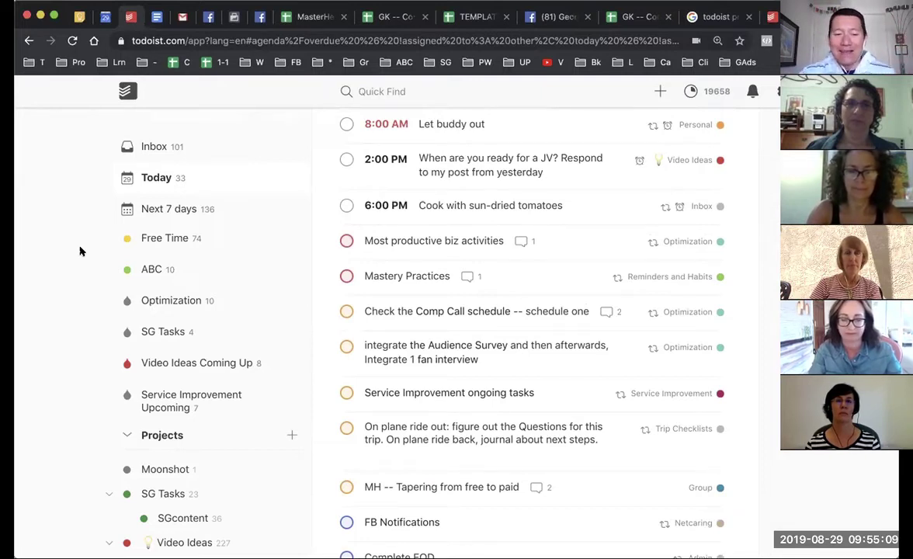
- Look through the favorites and the full project list down to the Labels and Filters sections
{"action": "scroll", "coordinate": [80, 251], "scroll_direction": "down", "scroll_amount": 4}
{"action": "scroll", "coordinate": [91, 342], "scroll_direction": "down", "scroll_amount": 3}
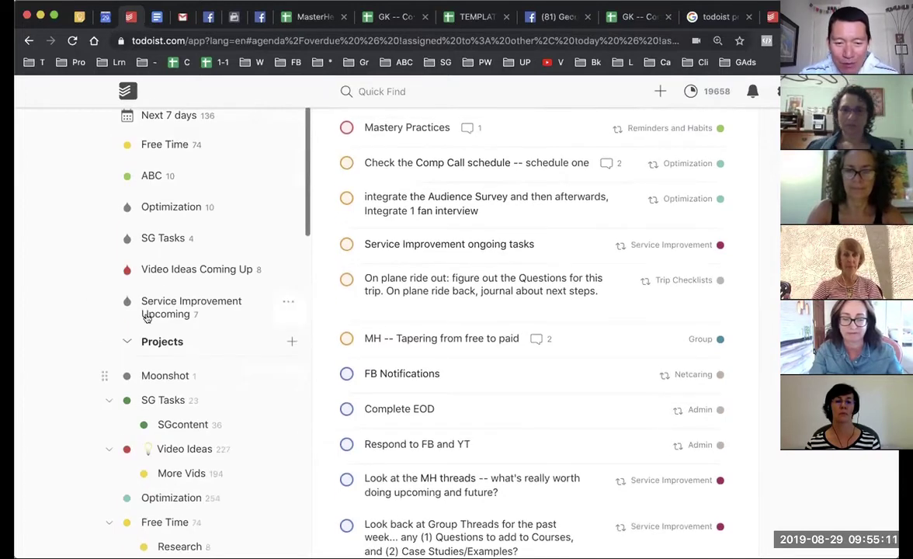
{"action": "scroll", "coordinate": [90, 342], "scroll_direction": "down", "scroll_amount": 10}
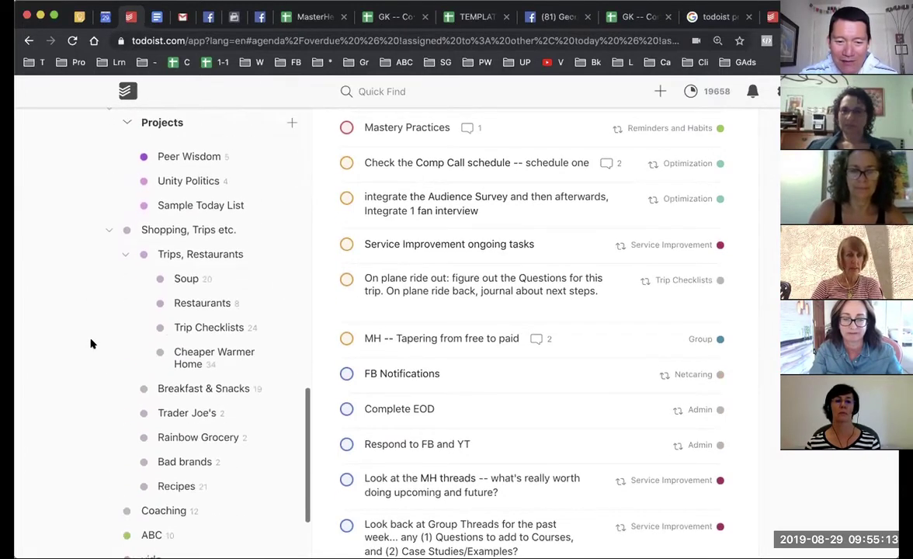
{"action": "scroll", "coordinate": [92, 342], "scroll_direction": "down", "scroll_amount": 5}
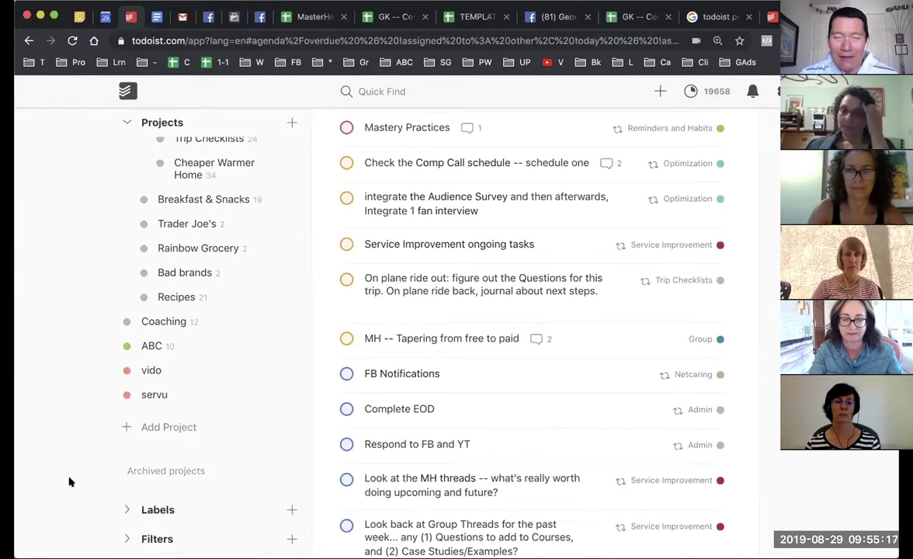
{"action": "scroll", "coordinate": [68, 482], "scroll_direction": "up", "scroll_amount": 5}
{"action": "scroll", "coordinate": [275, 330], "scroll_direction": "up", "scroll_amount": 10}
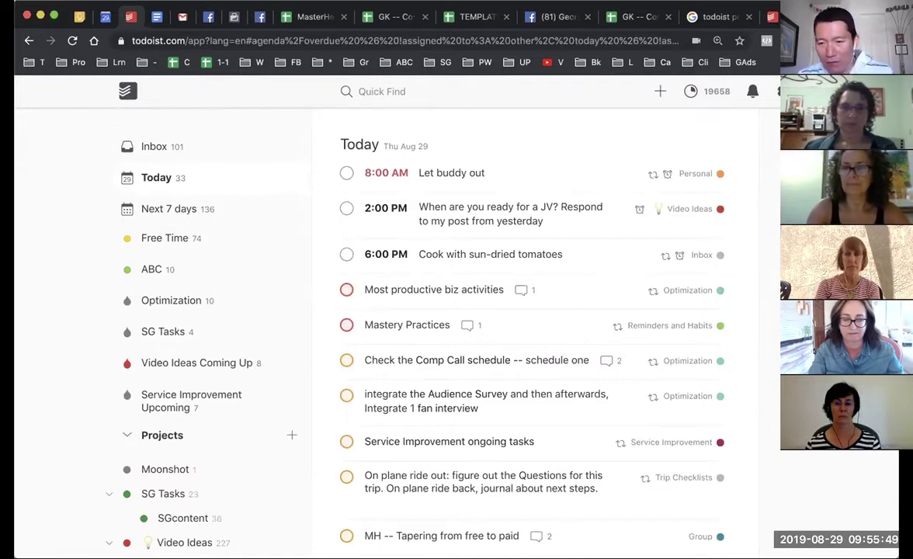
{"action": "scroll", "coordinate": [76, 331], "scroll_direction": "down", "scroll_amount": 3}
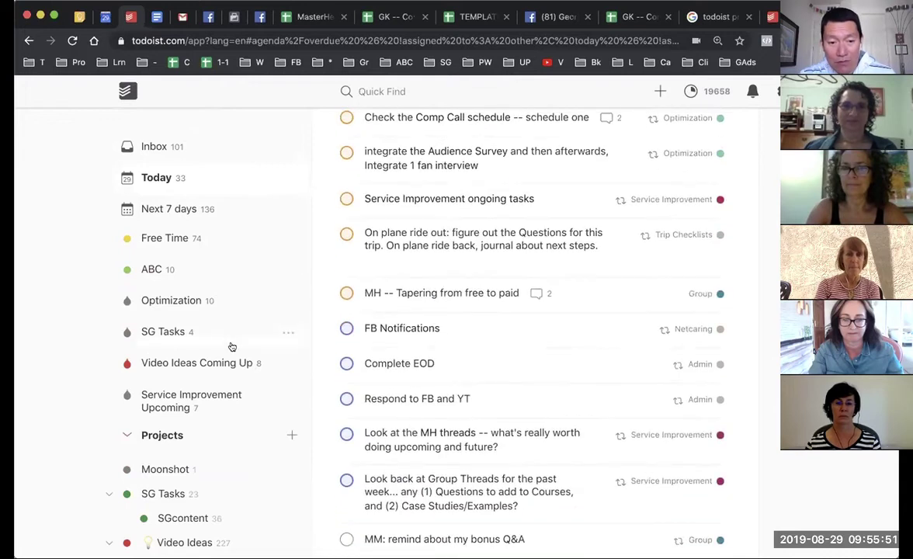
{"action": "scroll", "coordinate": [231, 347], "scroll_direction": "down", "scroll_amount": 20}
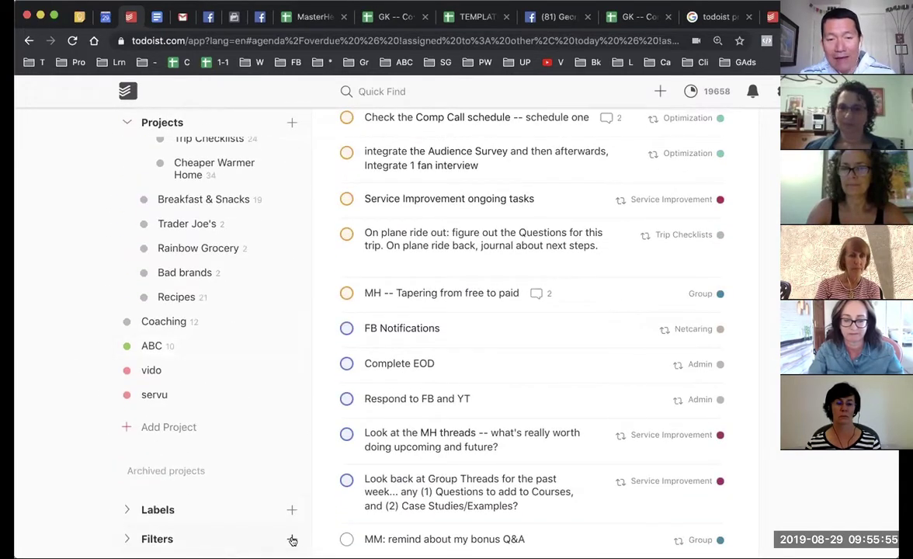
{"action": "scroll", "coordinate": [258, 285], "scroll_direction": "up", "scroll_amount": 15}
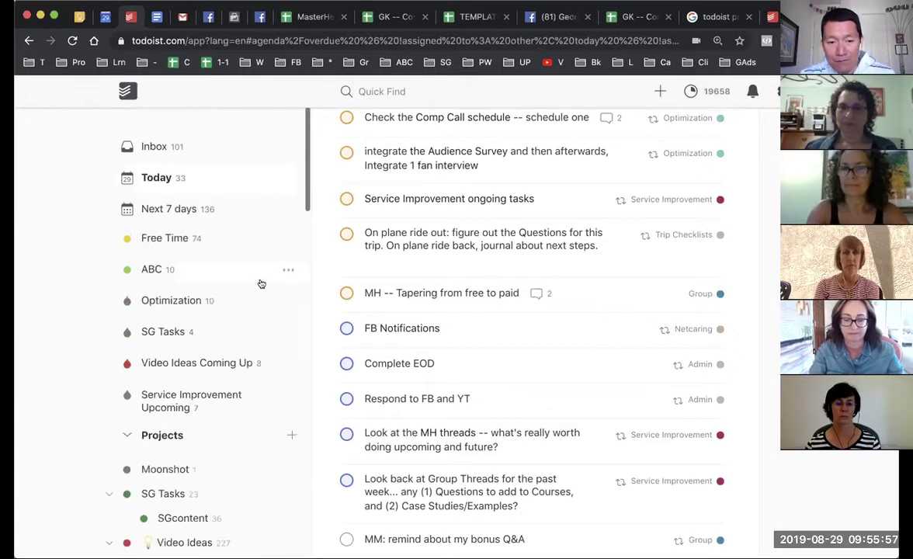
- Show the tasks of the Video Ideas Coming Up filter and expand the list of all filters
{"action": "left_click", "coordinate": [179, 365]}
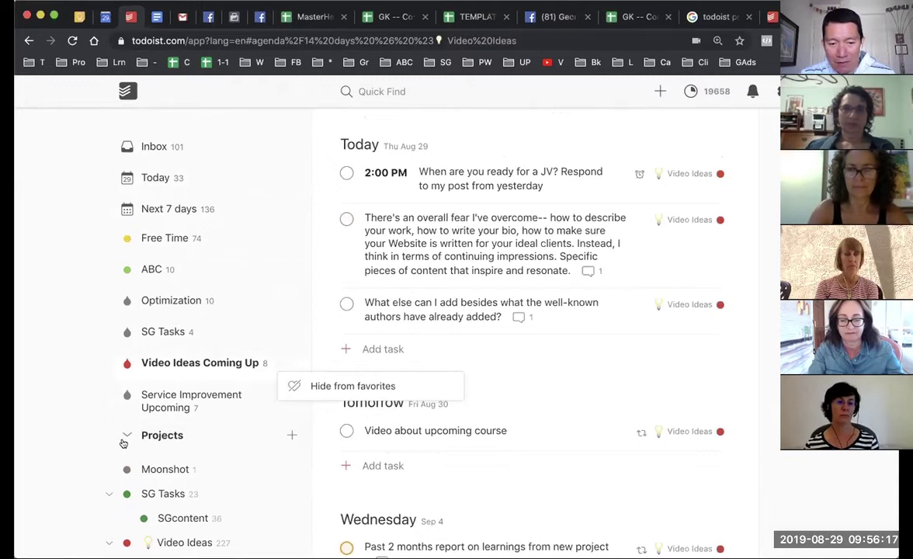
{"action": "scroll", "coordinate": [96, 413], "scroll_direction": "down", "scroll_amount": 5}
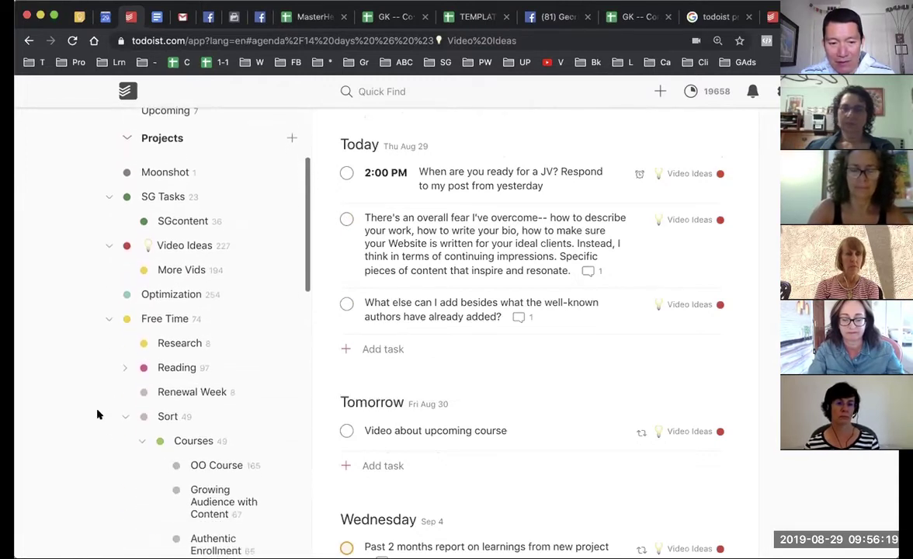
{"action": "scroll", "coordinate": [97, 414], "scroll_direction": "down", "scroll_amount": 10}
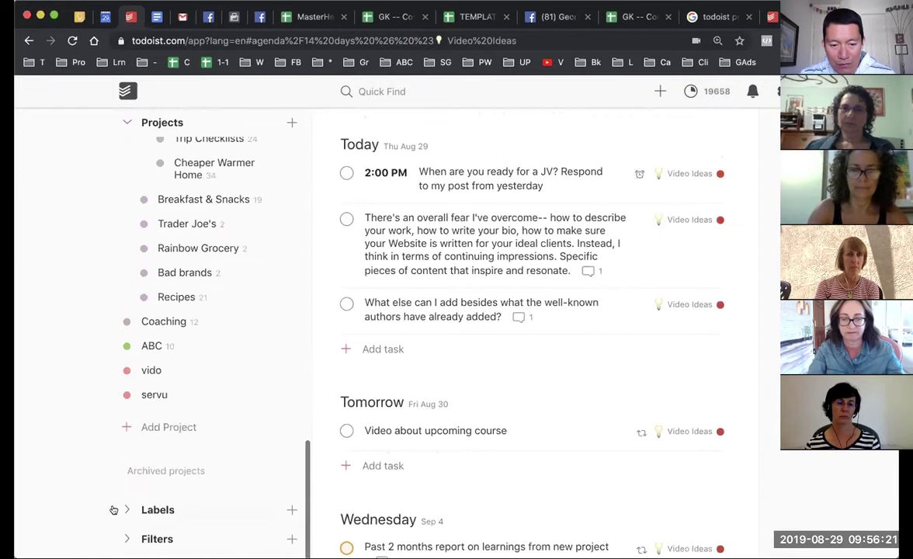
{"action": "left_click", "coordinate": [127, 542]}
{"action": "scroll", "coordinate": [95, 430], "scroll_direction": "down", "scroll_amount": 6}
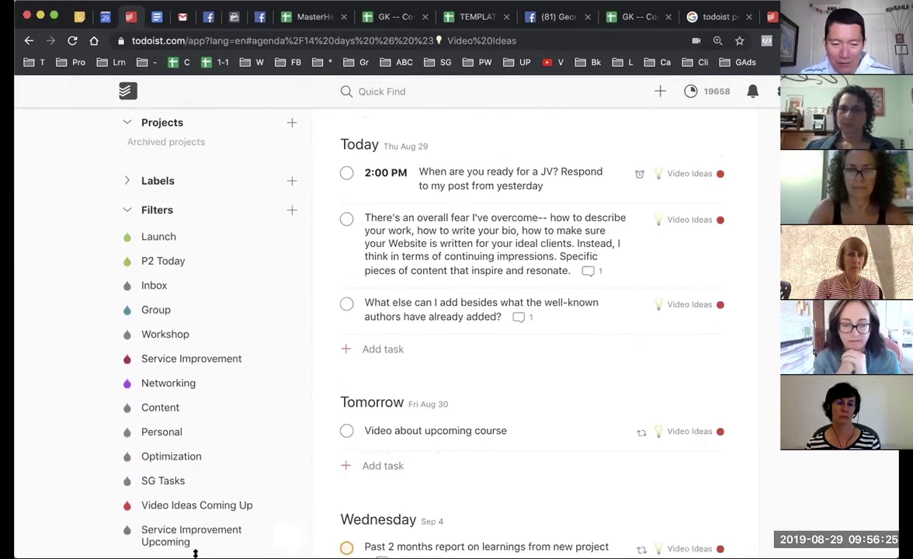
- Open the Video Ideas Coming Up filter for editing and highlight the Video Ideas project name in its query
{"action": "left_click", "coordinate": [287, 506]}
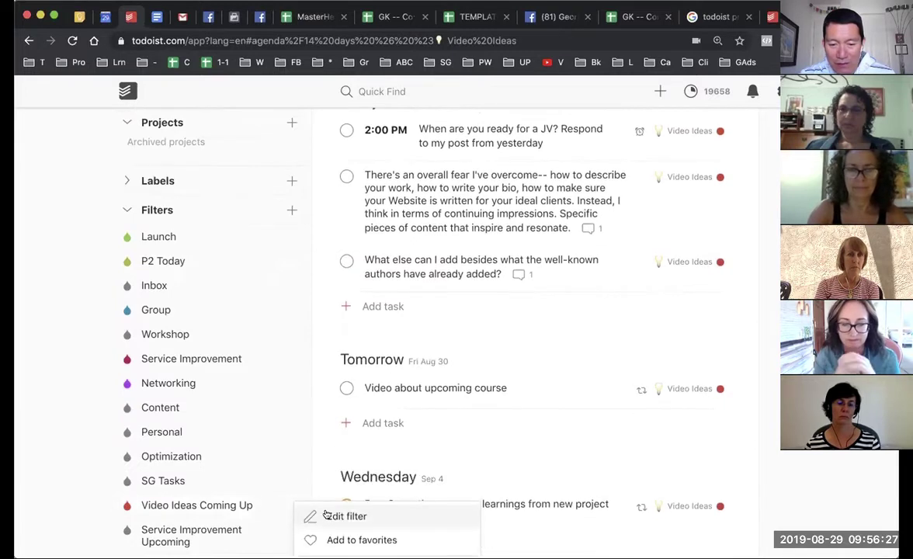
{"action": "left_click", "coordinate": [308, 514]}
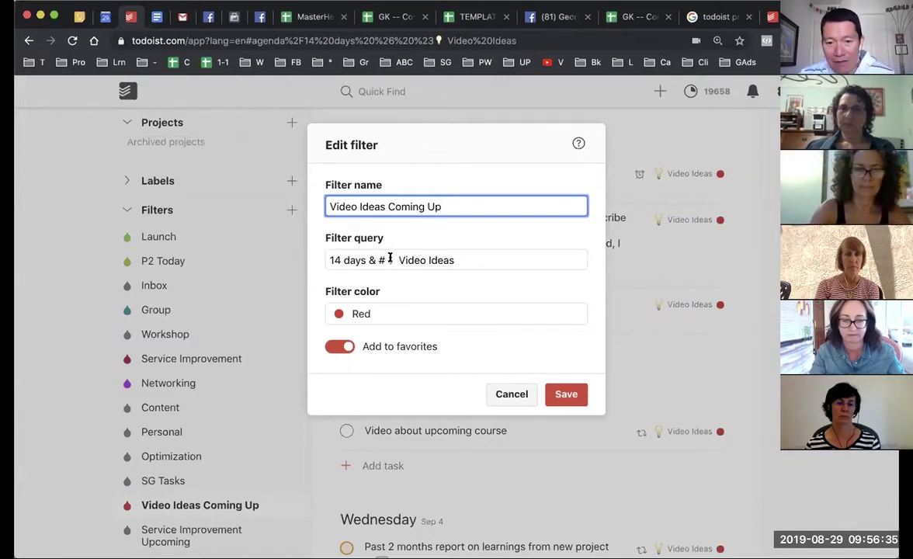
{"action": "left_click_drag", "start_coordinate": [390, 260], "coordinate": [460, 259]}
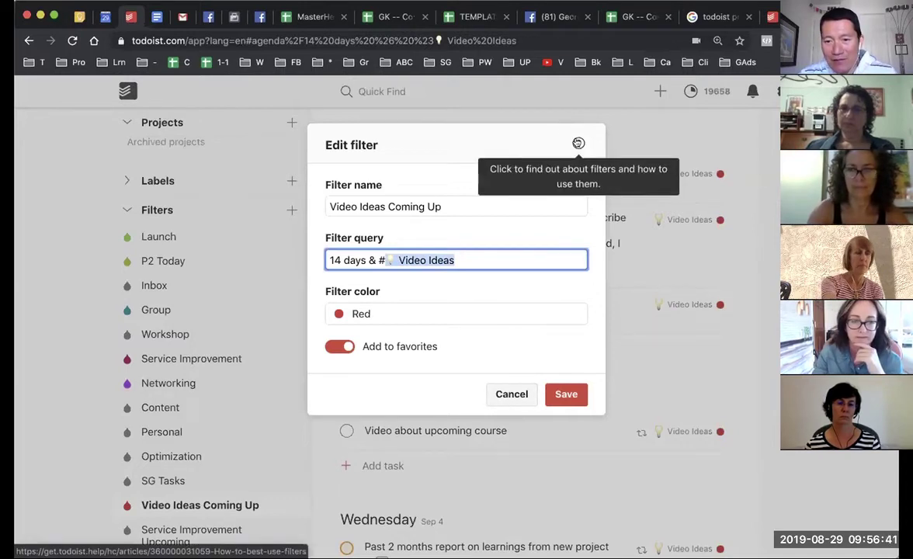
- Open the help article on how to best use filters and examine its table of sample filter queries
{"action": "left_click", "coordinate": [578, 143]}
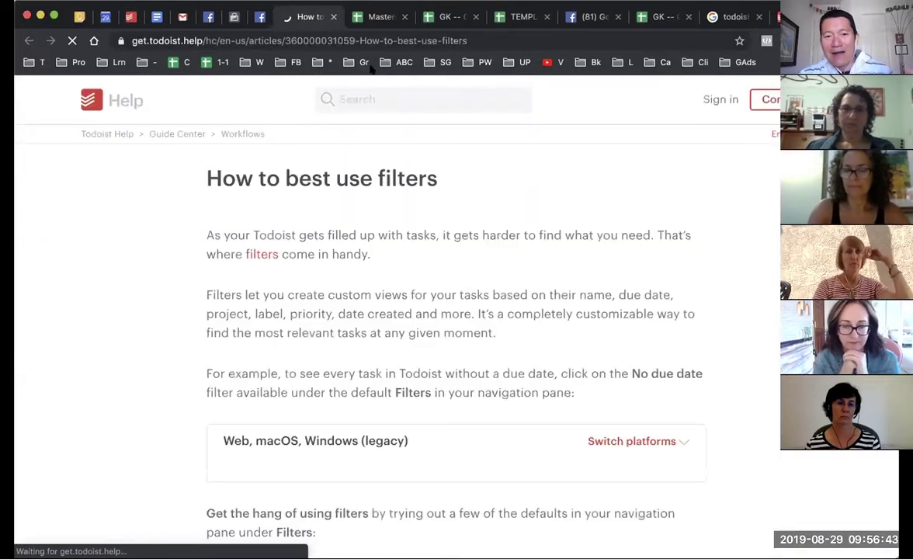
{"action": "scroll", "coordinate": [62, 334], "scroll_direction": "down", "scroll_amount": 10}
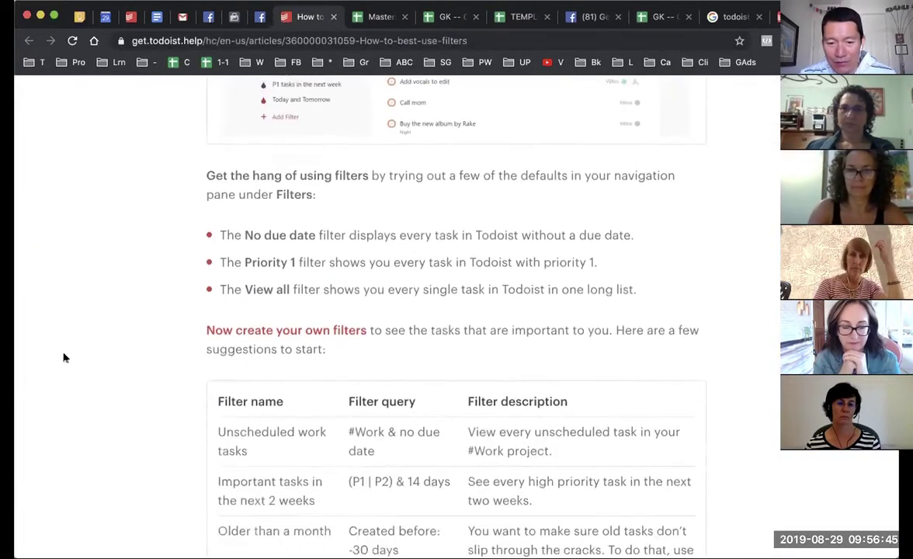
{"action": "scroll", "coordinate": [376, 205], "scroll_direction": "down", "scroll_amount": 5}
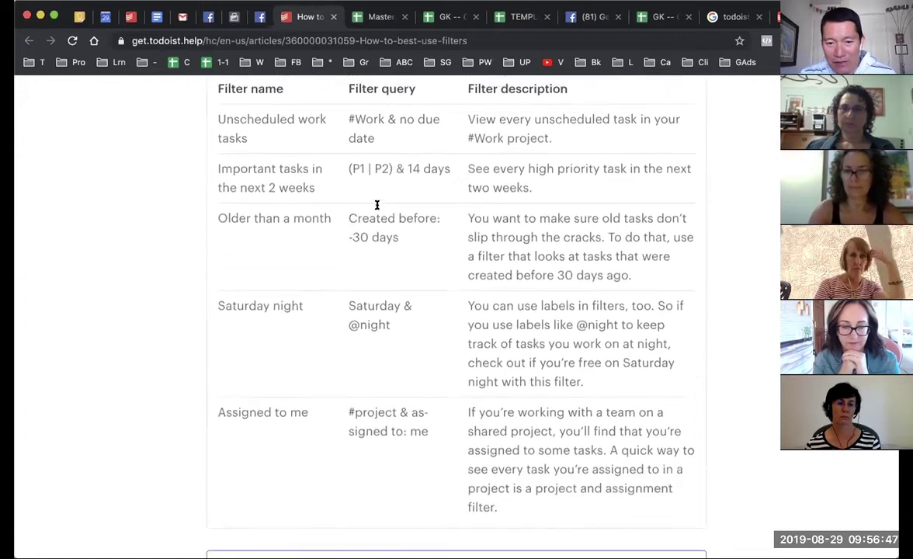
- Return to Todoist, close the filter's edit dialog without saving, and look over the favorites and projects
{"action": "left_click", "coordinate": [131, 16]}
{"action": "left_click", "coordinate": [506, 394]}
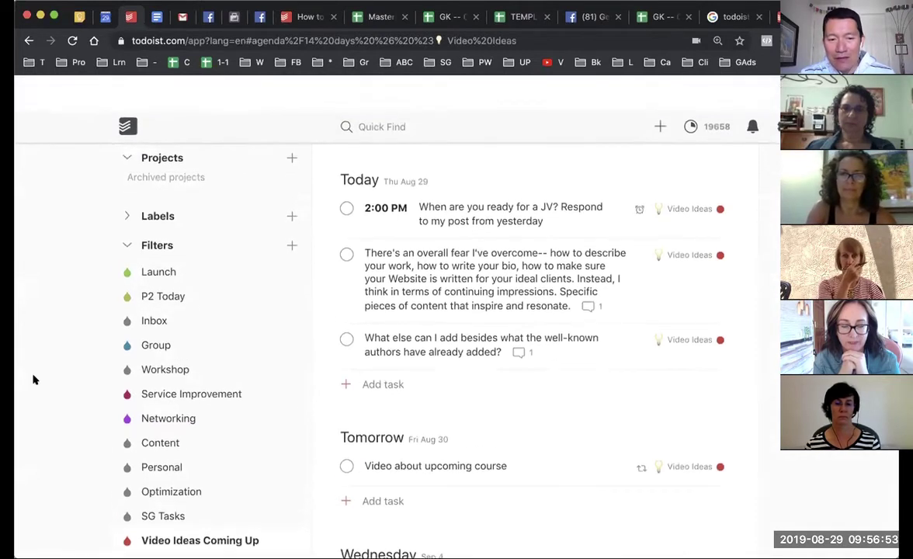
{"action": "scroll", "coordinate": [279, 362], "scroll_direction": "up", "scroll_amount": 5}
{"action": "scroll", "coordinate": [278, 363], "scroll_direction": "up", "scroll_amount": 2}
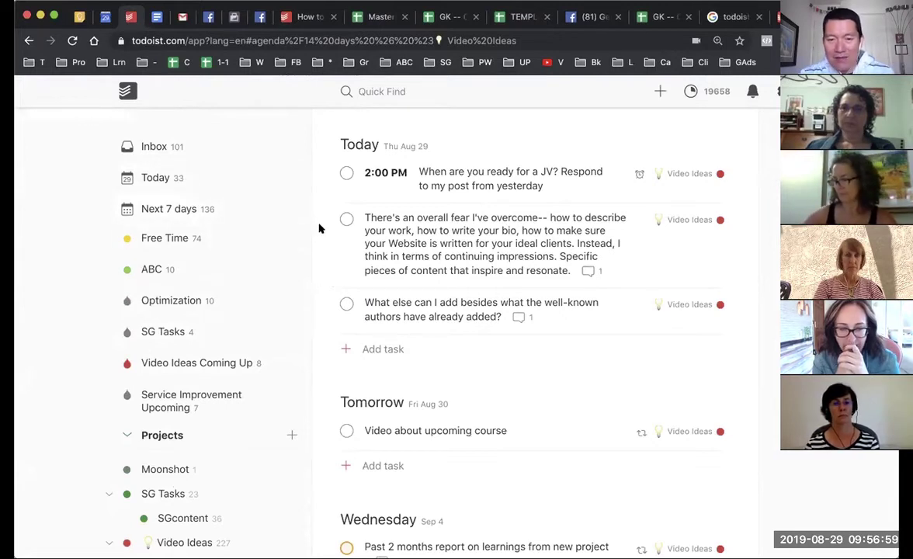
{"action": "scroll", "coordinate": [189, 433], "scroll_direction": "down", "scroll_amount": 2}
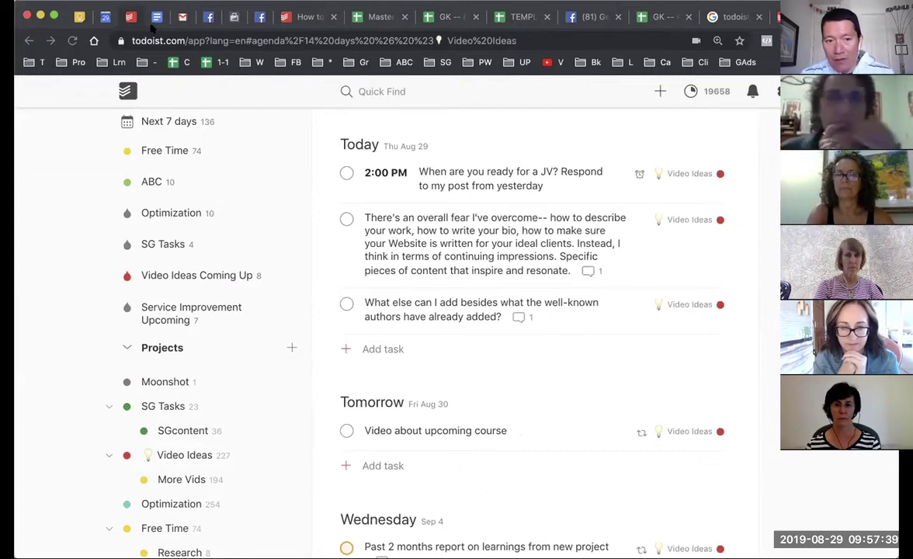
- In Google Calendar, hide the FB Live Co-Working calendar and view the details of Thursday's 12:30pm Optimization event
{"action": "left_click", "coordinate": [105, 16]}
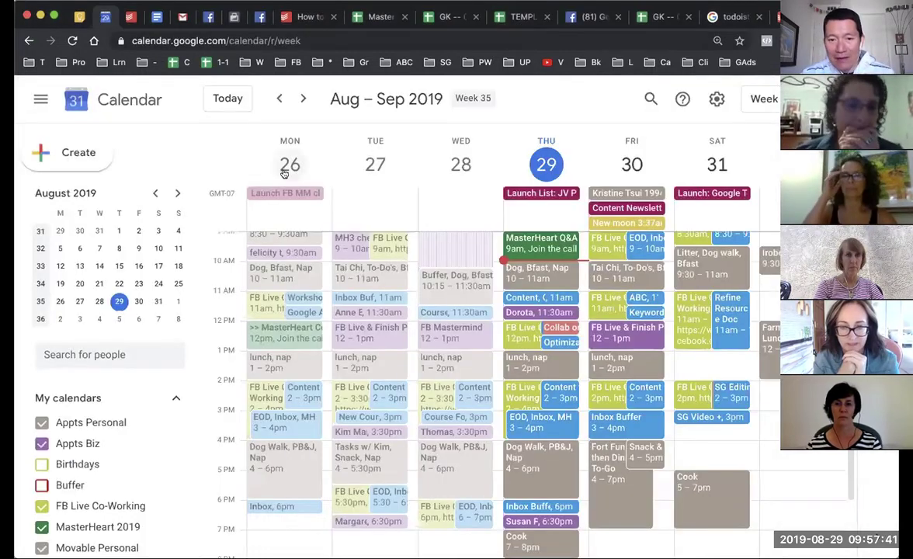
{"action": "left_click", "coordinate": [80, 507]}
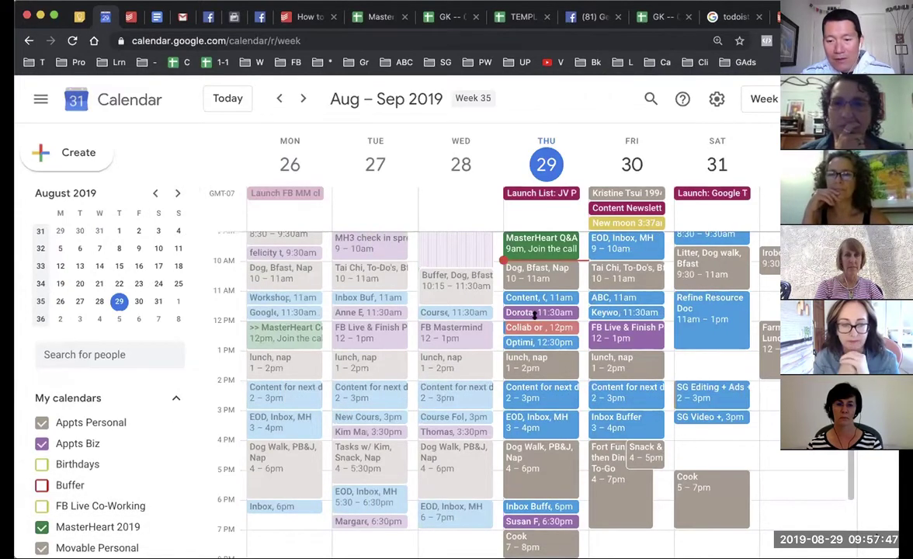
{"action": "left_click", "coordinate": [530, 342]}
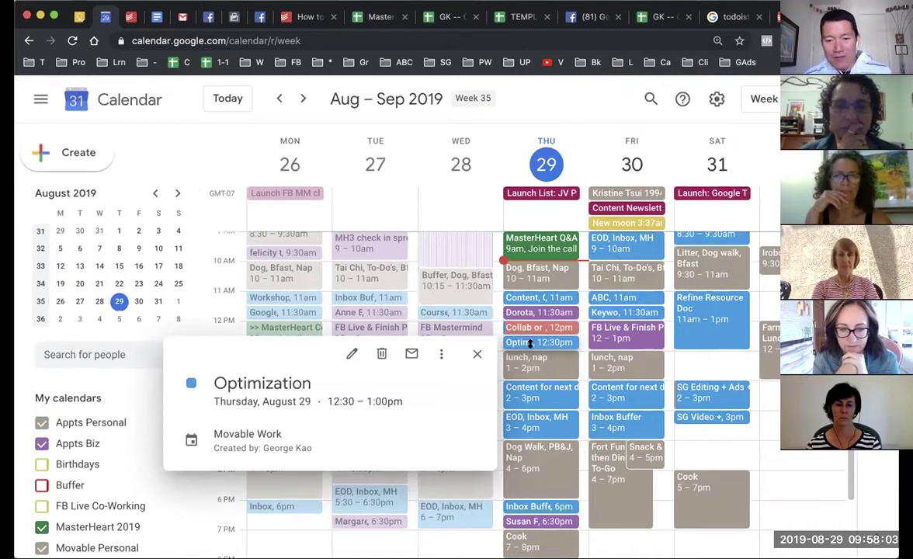
- Switch back to Todoist, open the Optimization project, and sort its tasks by date
{"action": "left_click", "coordinate": [130, 17]}
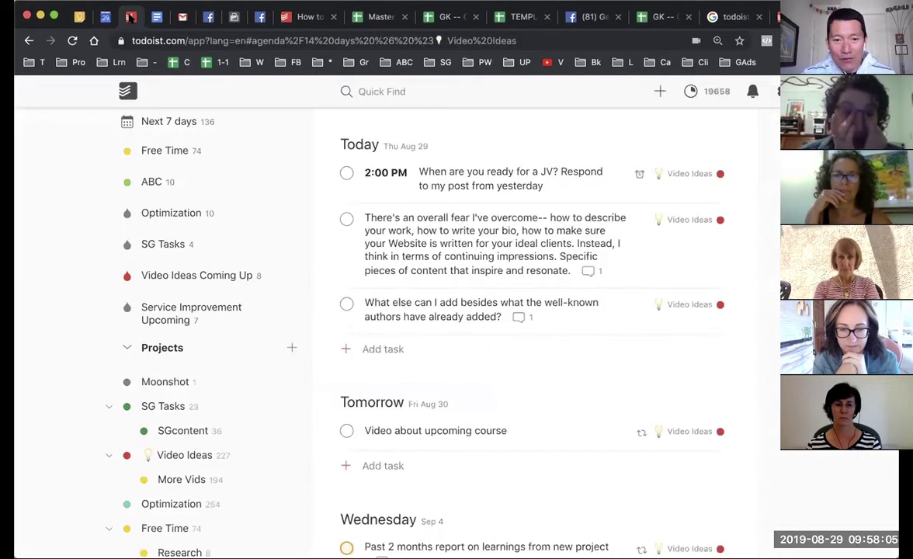
{"action": "scroll", "coordinate": [112, 415], "scroll_direction": "down", "scroll_amount": 1}
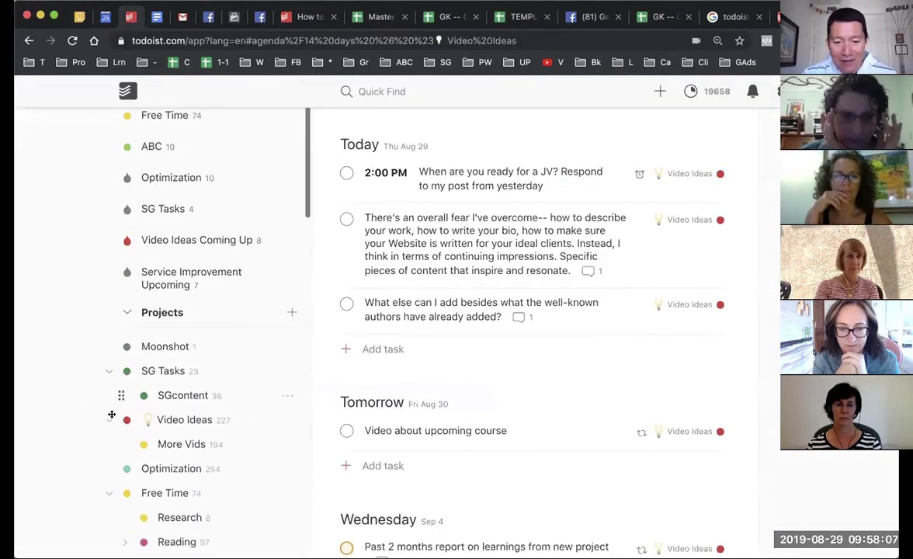
{"action": "scroll", "coordinate": [111, 414], "scroll_direction": "down", "scroll_amount": 1}
{"action": "left_click", "coordinate": [142, 448]}
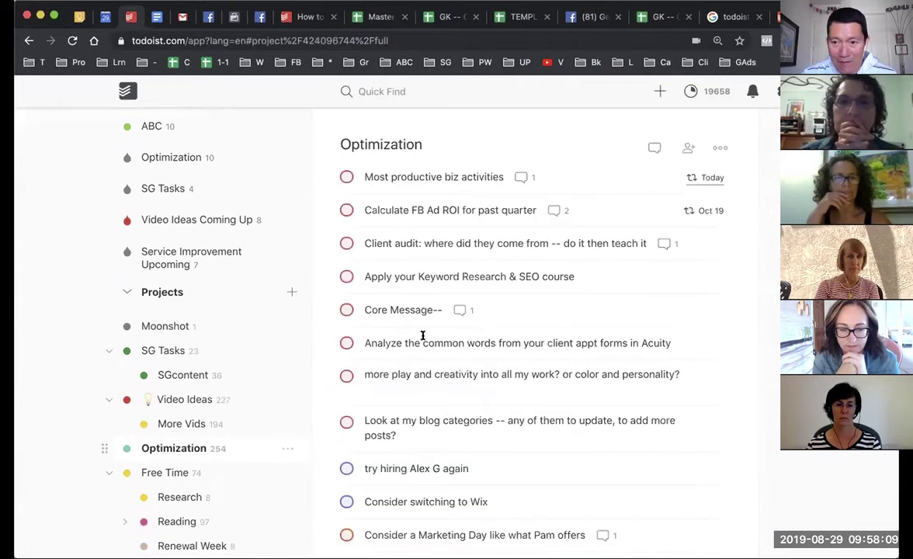
{"action": "left_click", "coordinate": [720, 148]}
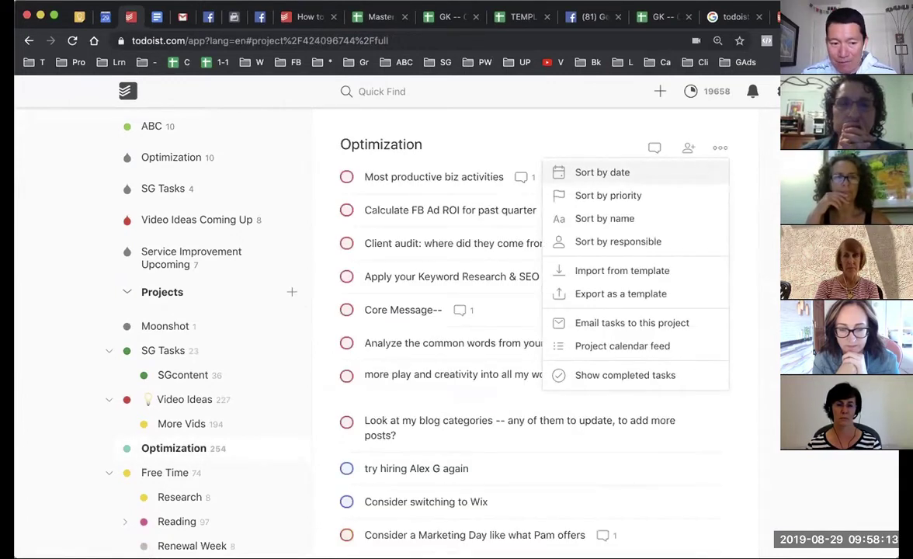
{"action": "left_click", "coordinate": [701, 169]}
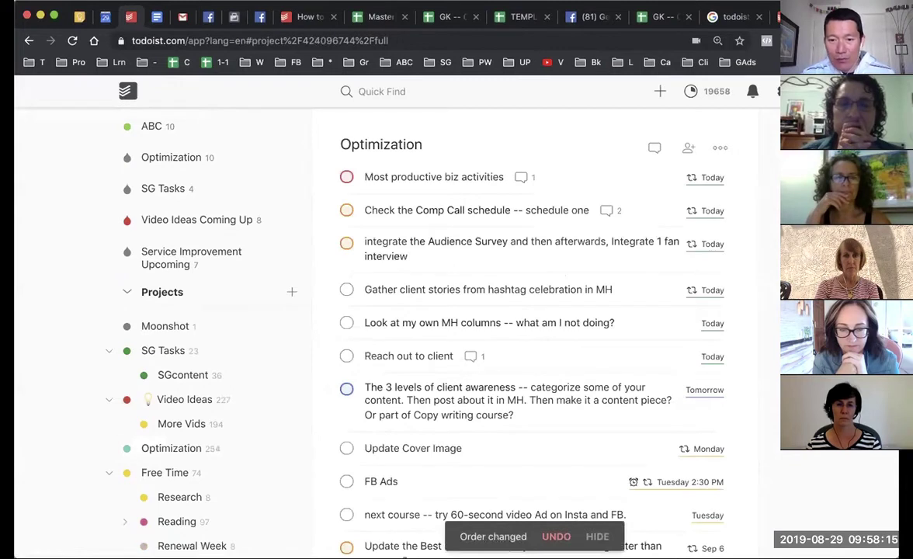
{"action": "scroll", "coordinate": [534, 326], "scroll_direction": "down", "scroll_amount": 3}
{"action": "scroll", "coordinate": [775, 312], "scroll_direction": "up", "scroll_amount": 3}
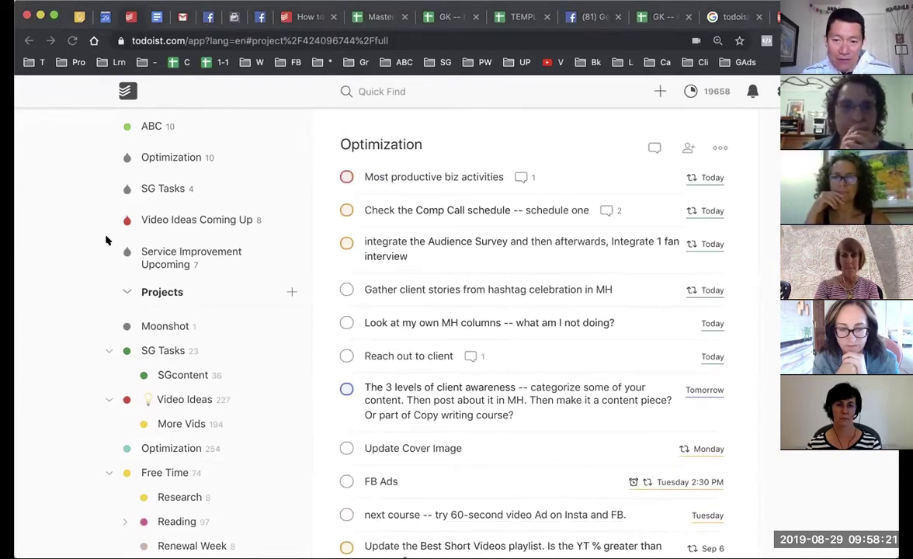
- Edit the Optimization task about integrating the Audience Survey and try "every other thursday" as its recurring due date
{"action": "scroll", "coordinate": [535, 326], "scroll_direction": "down", "scroll_amount": 1}
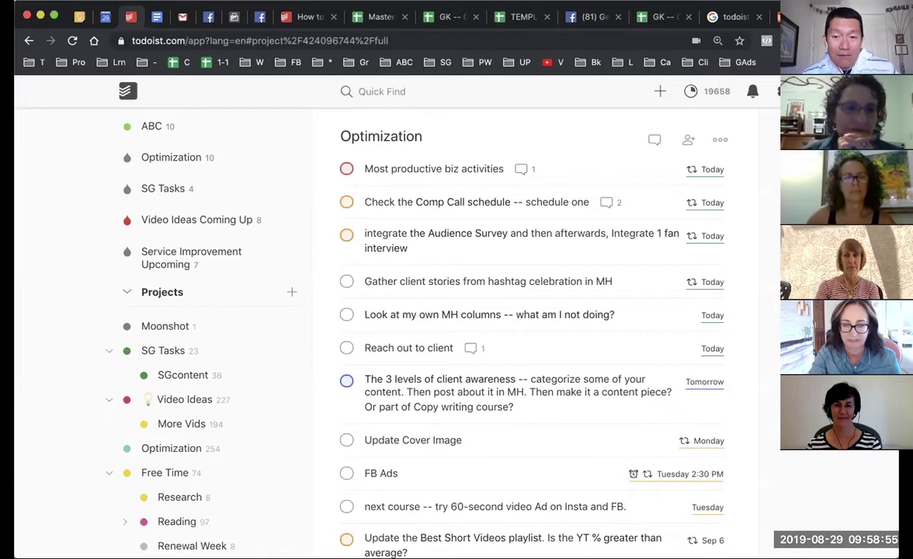
{"action": "scroll", "coordinate": [535, 350], "scroll_direction": "down", "scroll_amount": 10}
{"action": "scroll", "coordinate": [536, 350], "scroll_direction": "up", "scroll_amount": 10}
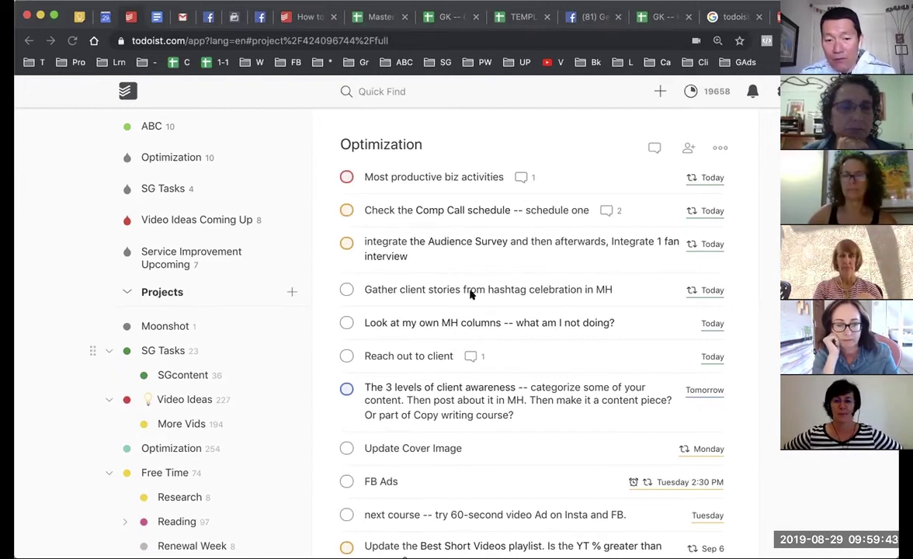
{"action": "left_click", "coordinate": [744, 214]}
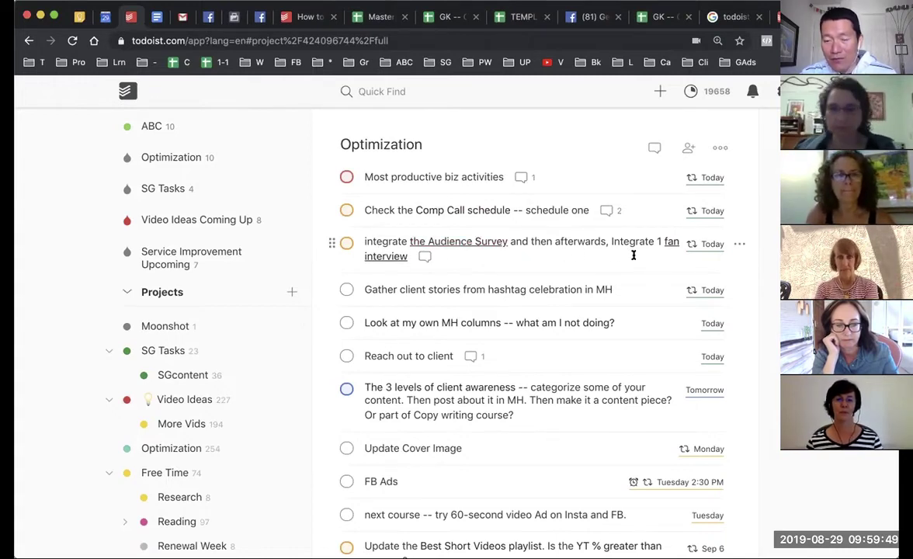
{"action": "left_click", "coordinate": [547, 265]}
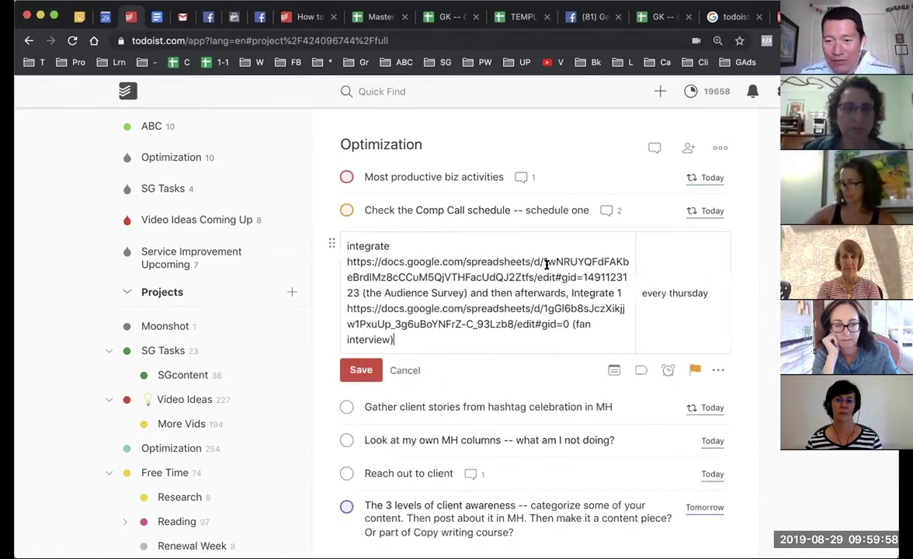
{"action": "left_click", "coordinate": [657, 297]}
{"action": "type", "text": "every other thursday"}
- Try "3rd thursdays" and "ev other month" as alternative due dates for the Audience Survey task
{"action": "key", "text": "super+a"}
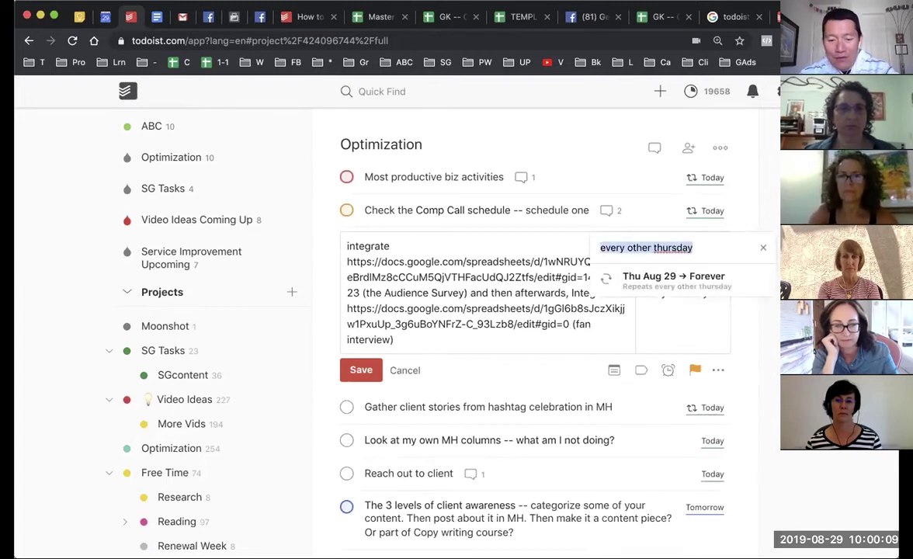
{"action": "type", "text": "eve"}
{"action": "key", "text": "BackSpace"}
{"action": "type", "text": "3rd thursdays"}
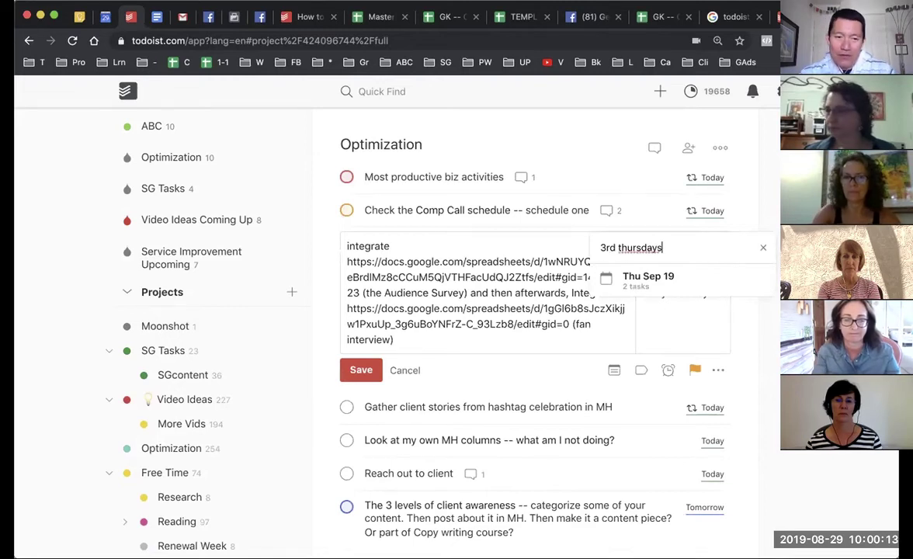
{"action": "key", "text": "super+a"}
{"action": "key", "text": "BackSpace"}
{"action": "type", "text": "e"}
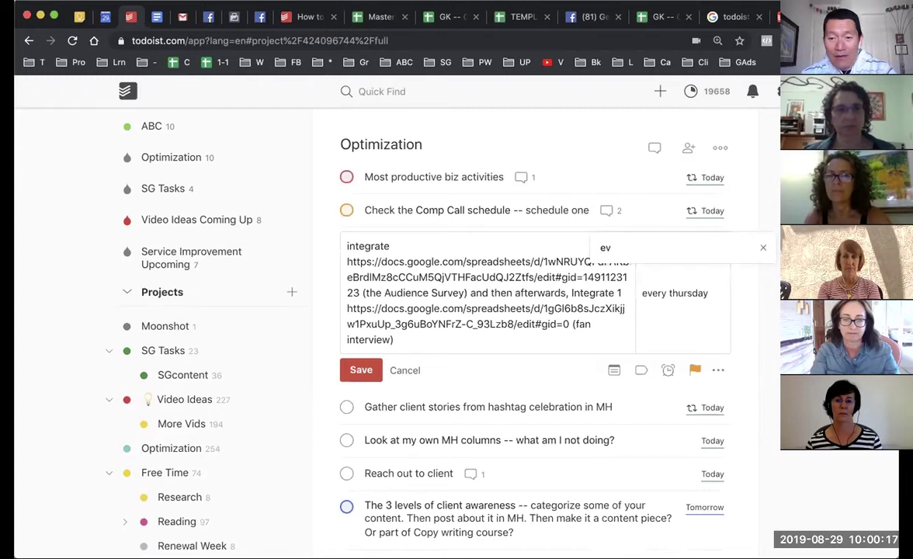
{"action": "type", "text": "v other month"}
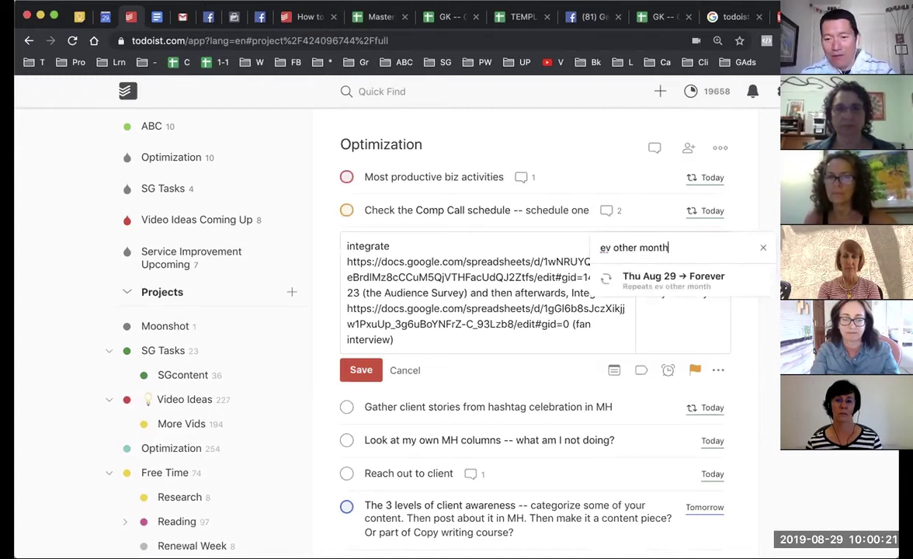
- Try "every! 10 days" as the task's recurring due date, and cancel the edit without saving
{"action": "key", "text": "super+a"}
{"action": "key", "text": "BackSpace"}
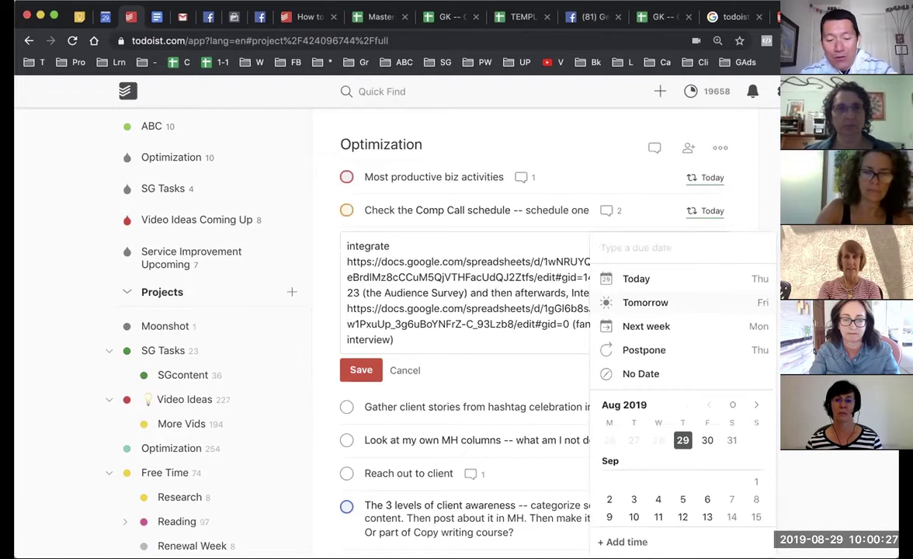
{"action": "type", "text": "every!"}
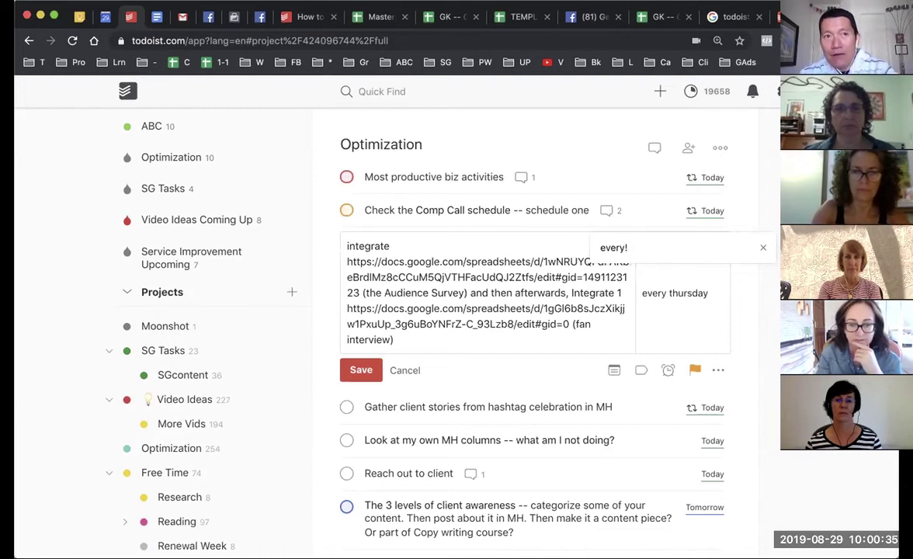
{"action": "type", "text": "  10 days"}
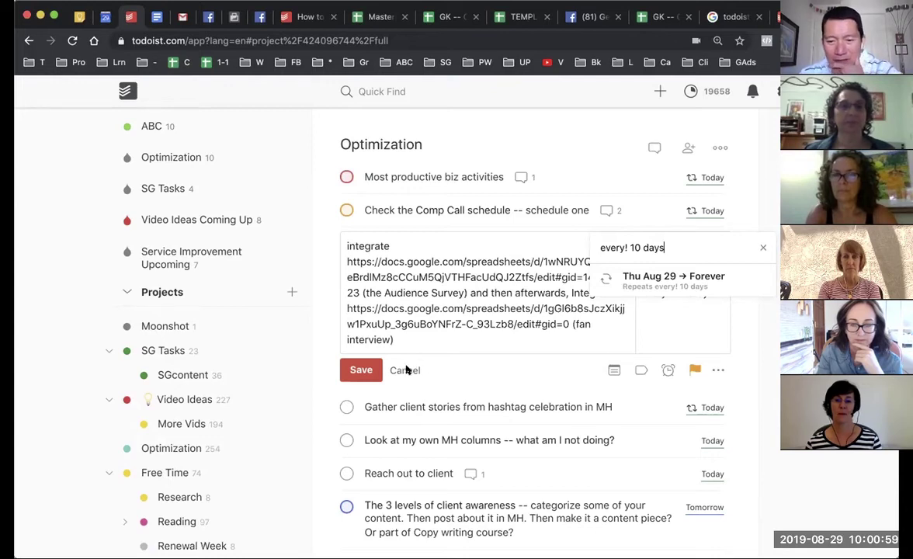
{"action": "left_click", "coordinate": [629, 247]}
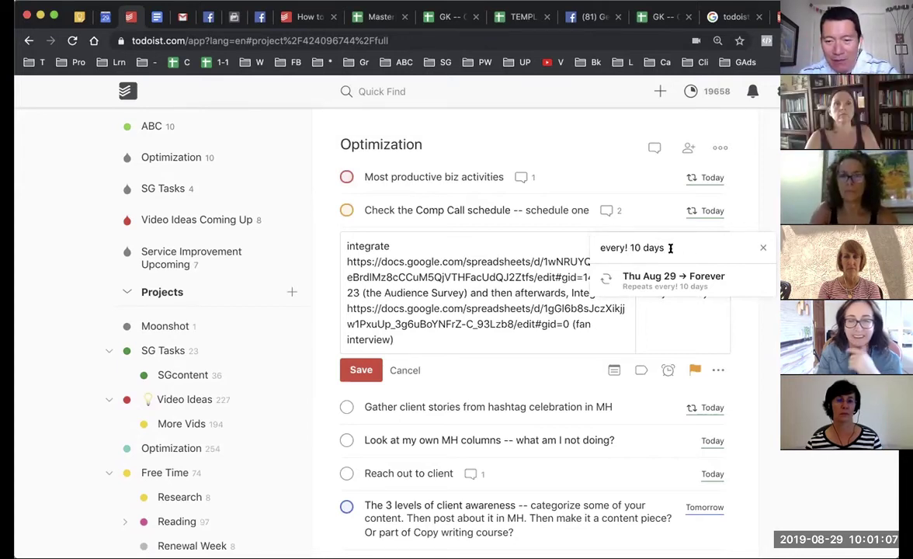
{"action": "left_click", "coordinate": [405, 373]}
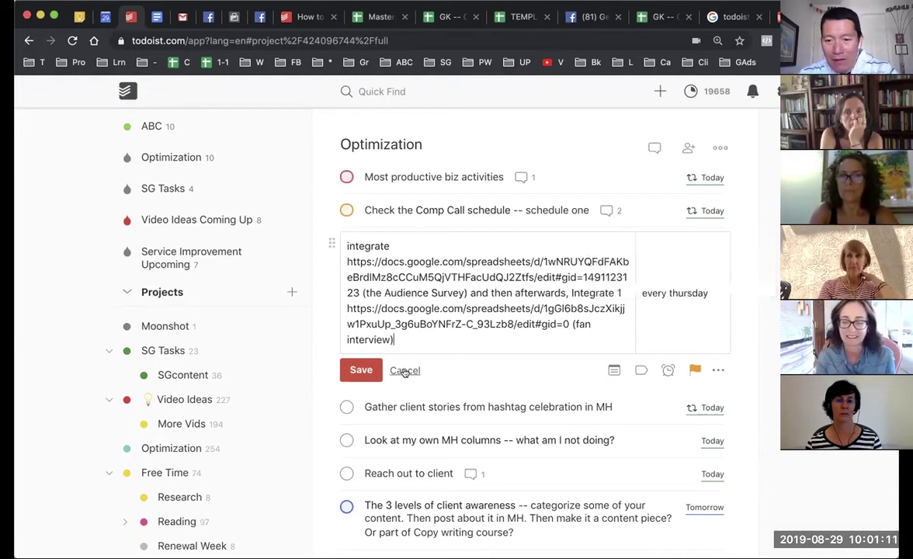
{"action": "left_click", "coordinate": [408, 370]}
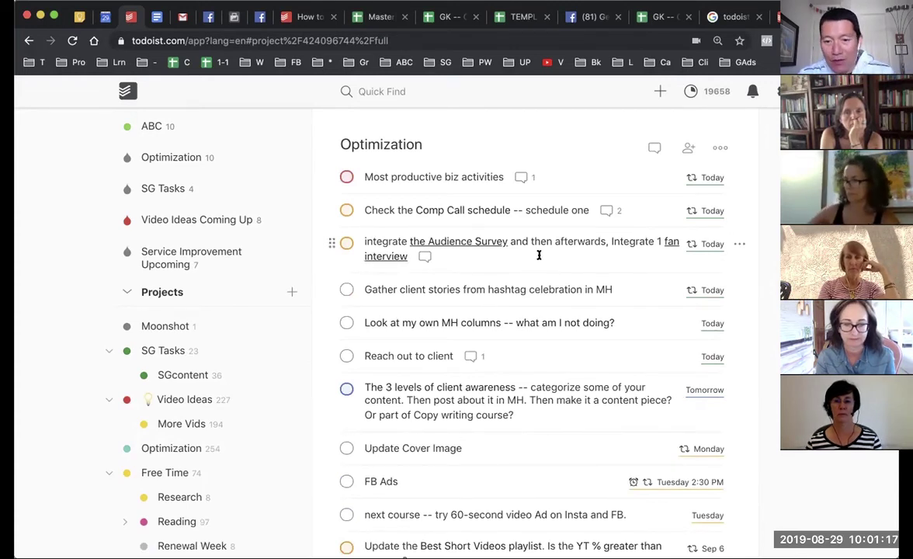
- Look at the scheduling options of the Audience Survey, MH columns and Work on SEO tasks without applying any
{"action": "right_click", "coordinate": [539, 255]}
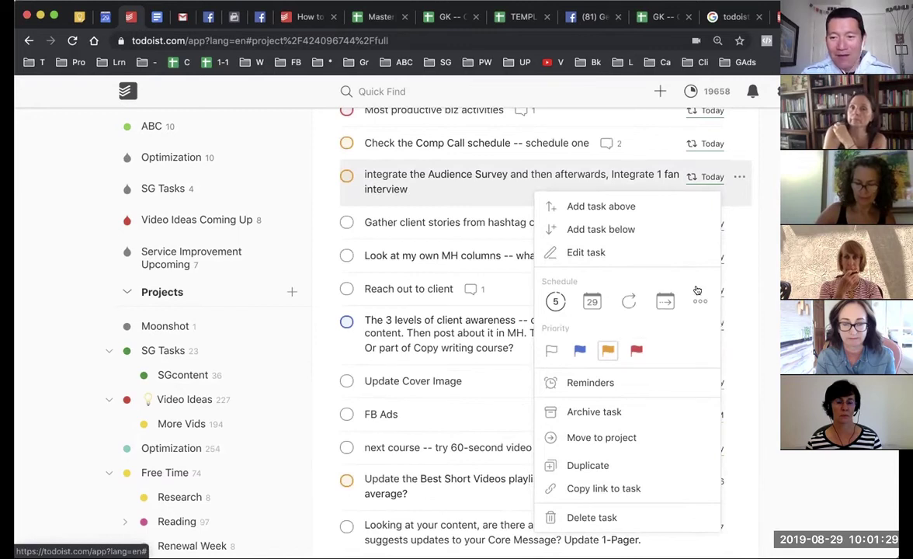
{"action": "key", "text": "Escape"}
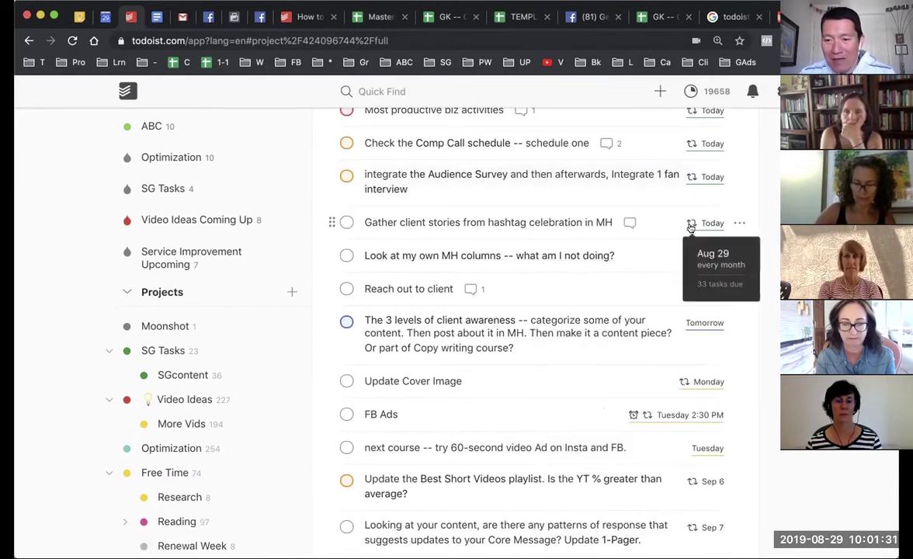
{"action": "right_click", "coordinate": [652, 253]}
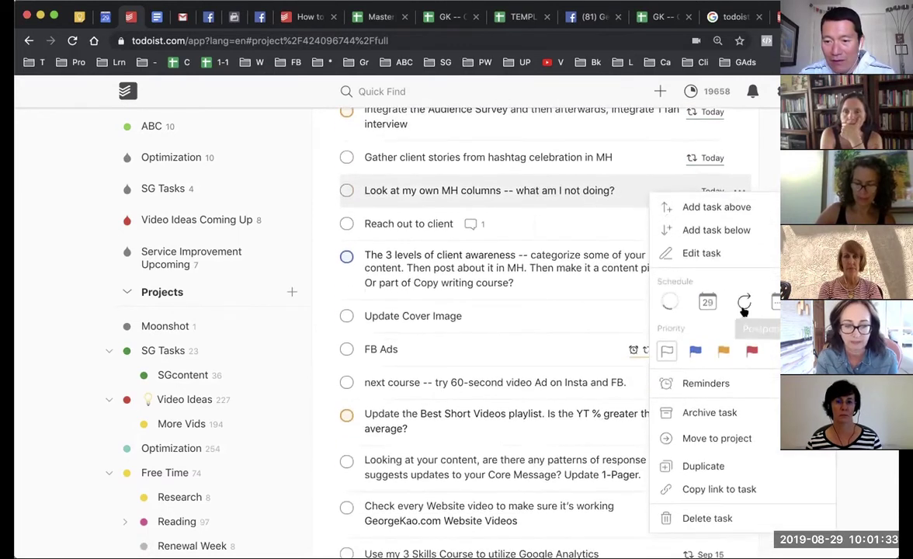
{"action": "key", "text": "Escape"}
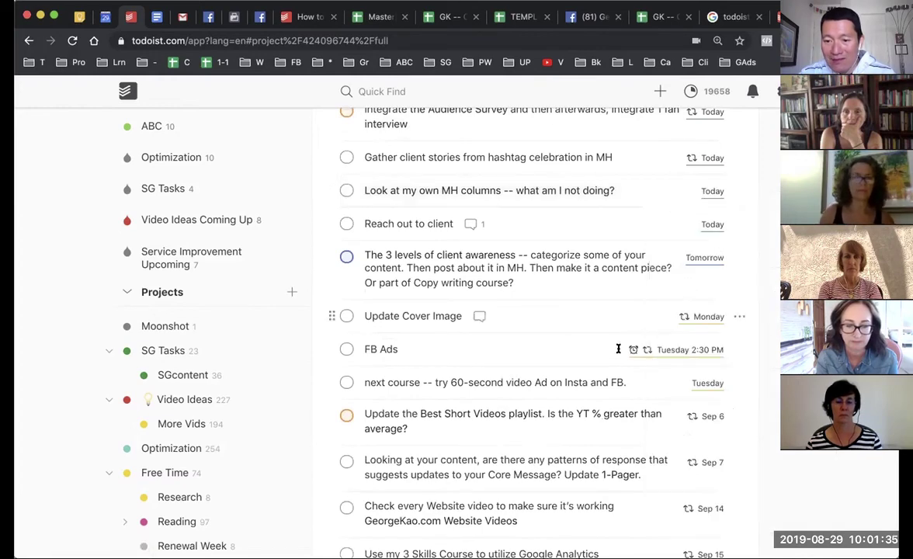
{"action": "scroll", "coordinate": [561, 393], "scroll_direction": "down", "scroll_amount": 5}
{"action": "left_click_drag", "start_coordinate": [561, 394], "coordinate": [563, 547]}
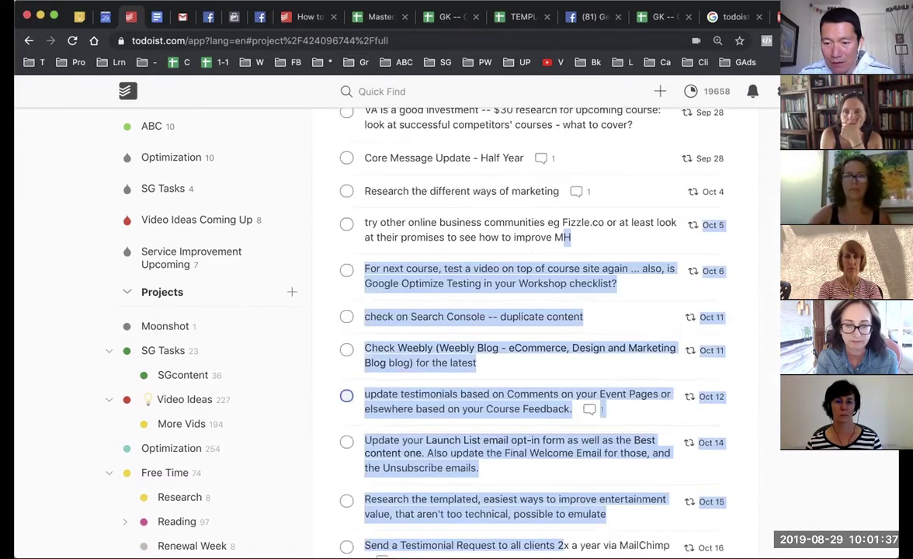
{"action": "scroll", "coordinate": [570, 311], "scroll_direction": "down", "scroll_amount": 10}
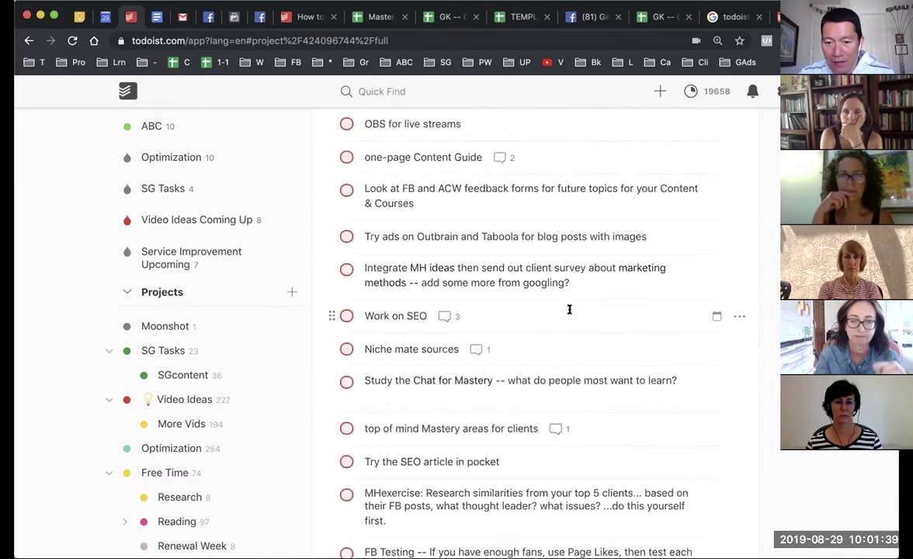
{"action": "left_click", "coordinate": [739, 316]}
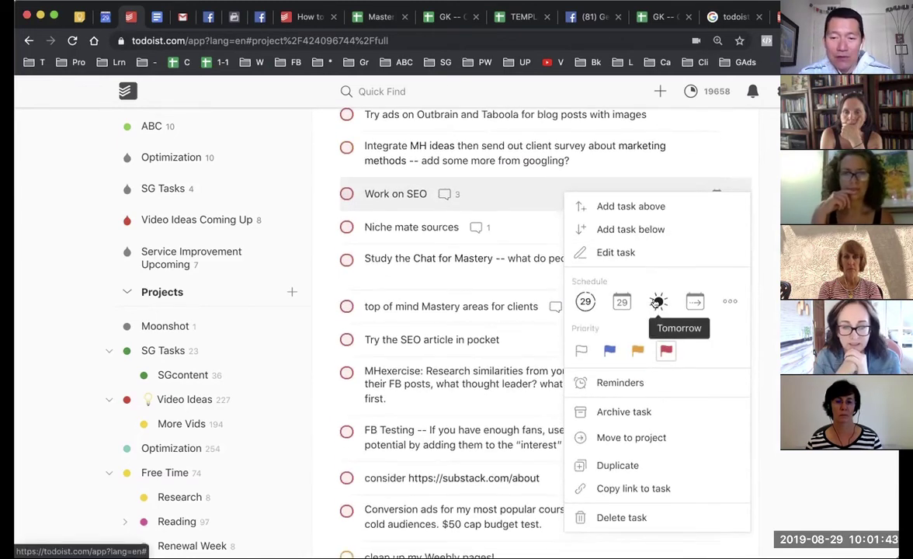
{"action": "left_click", "coordinate": [778, 249]}
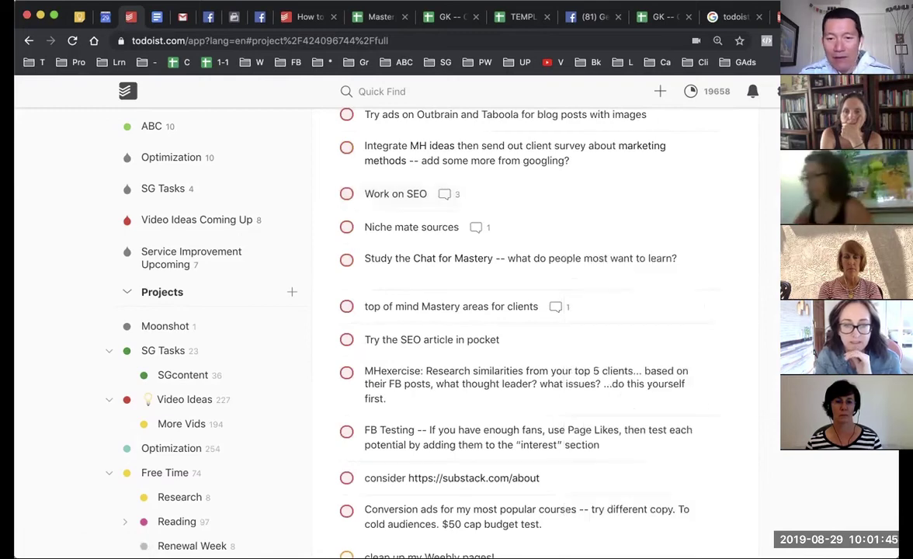
- Postpone the recurring Audience Survey task in the Optimization project to its next occurrence on Thursday
{"action": "scroll", "coordinate": [730, 241], "scroll_direction": "up", "scroll_amount": 15}
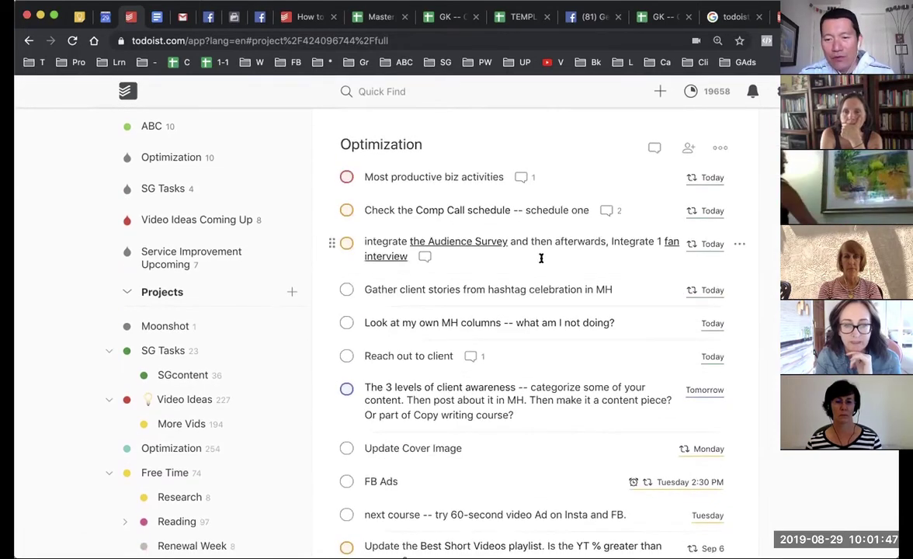
{"action": "right_click", "coordinate": [541, 258]}
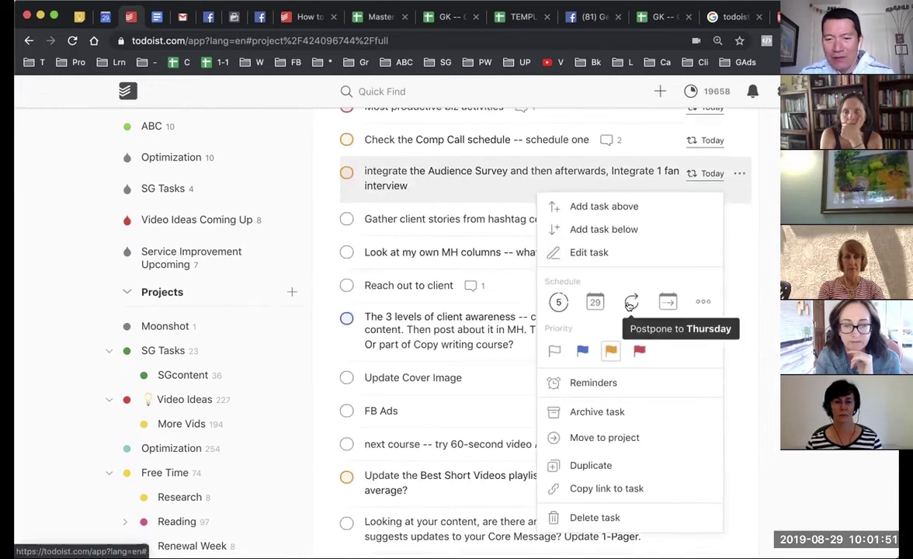
{"action": "left_click", "coordinate": [631, 303]}
{"action": "scroll", "coordinate": [745, 279], "scroll_direction": "up", "scroll_amount": 2}
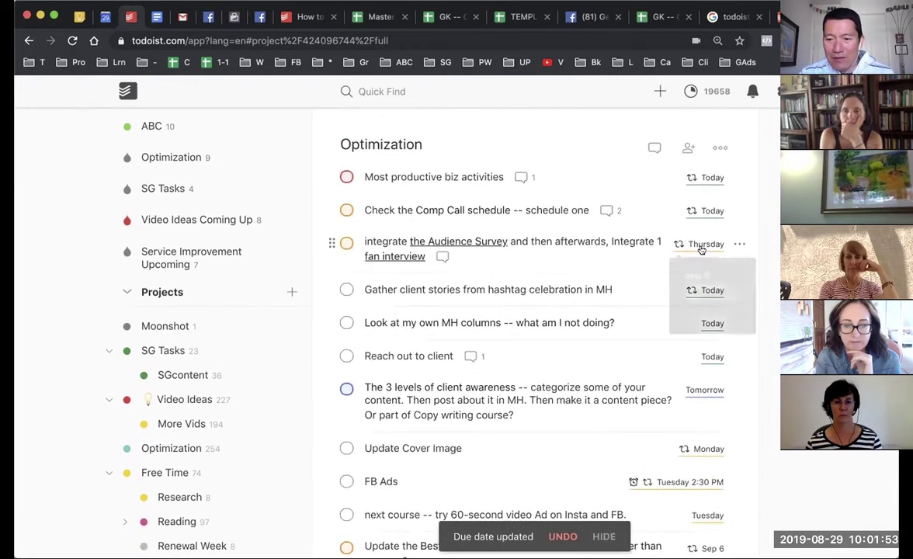